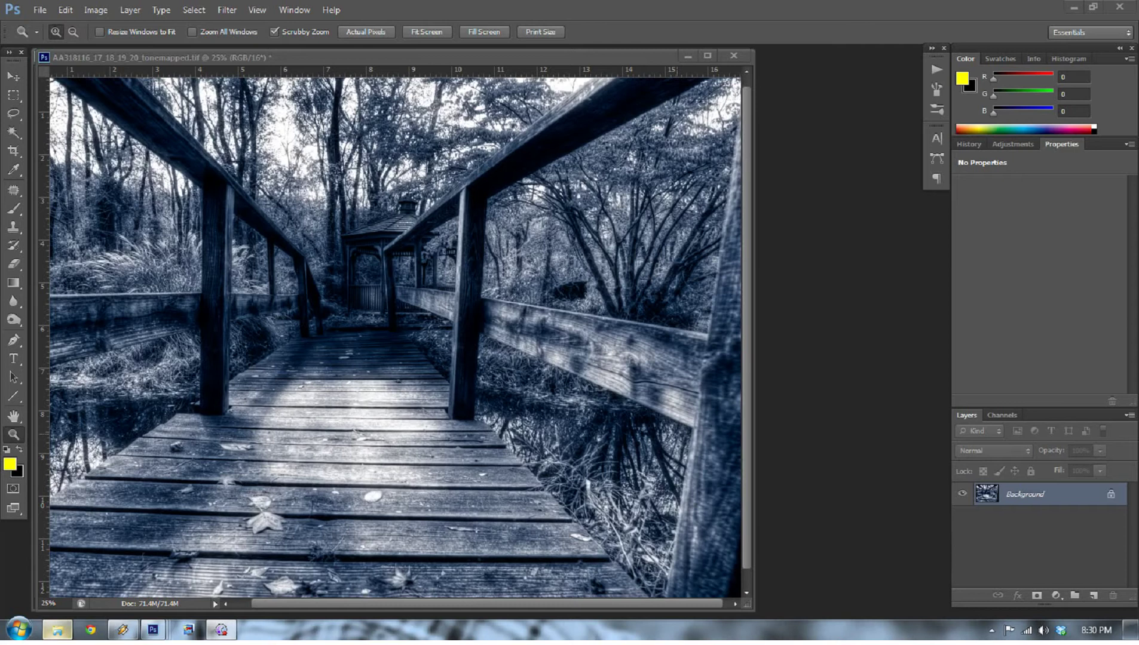
Step: Close the blue cyanotype-toned boardwalk image's document window
click(737, 56)
Step: Discard the blue image's changes, nudge the colour photo's window right, and peek at the actions list
click(600, 253)
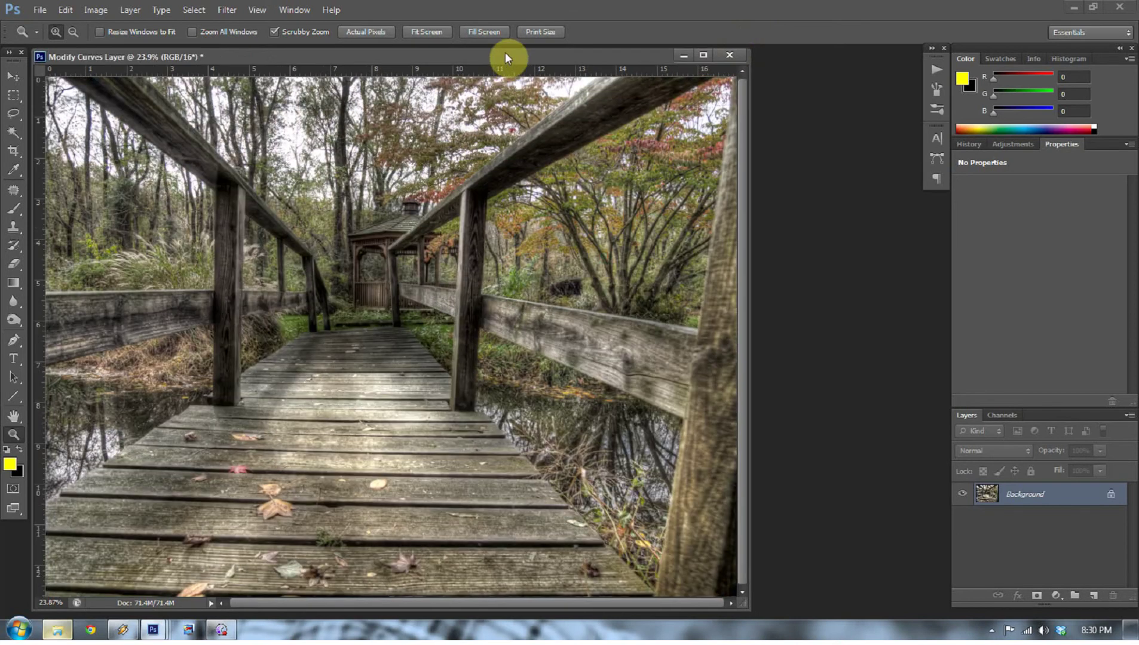
drag(506, 54, 537, 52)
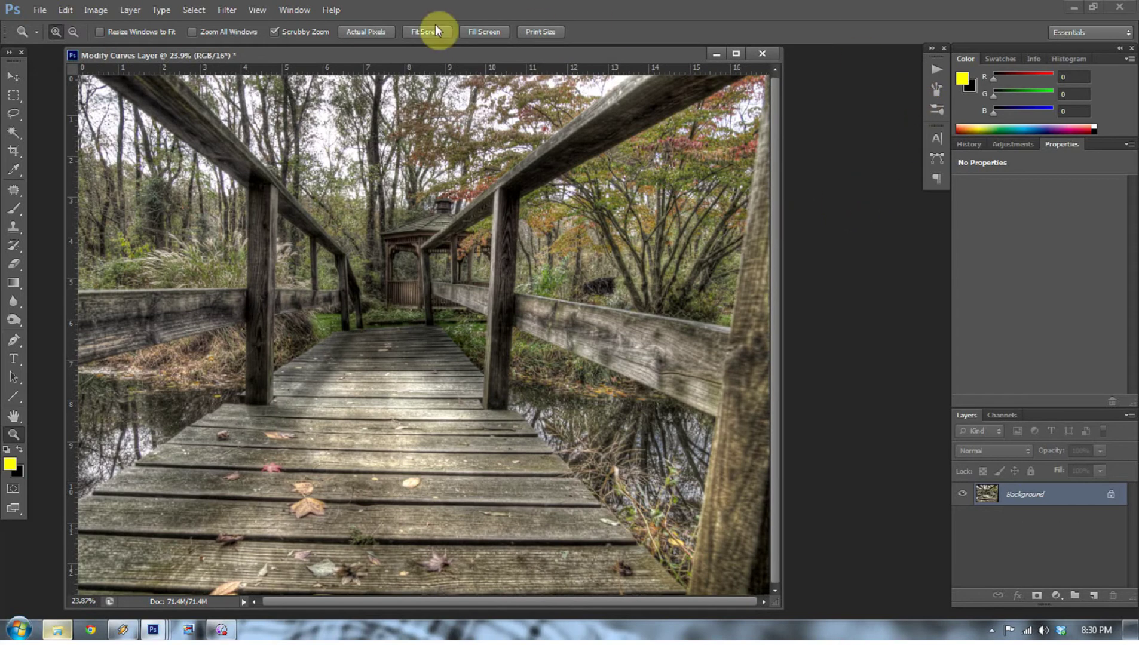
click(281, 10)
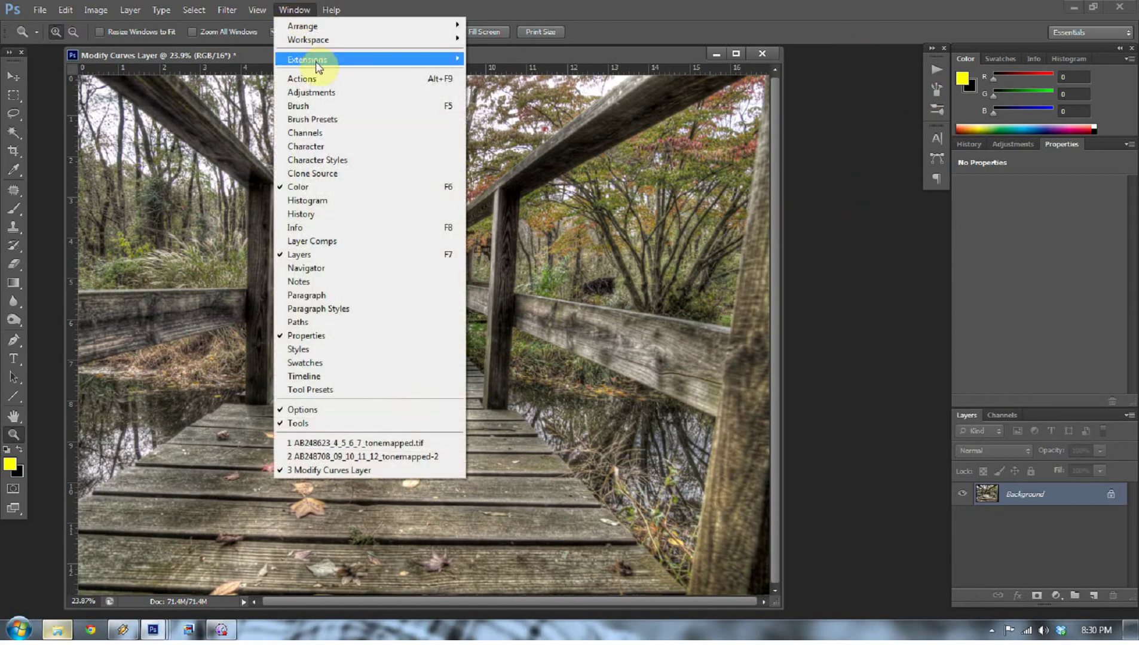
click(933, 68)
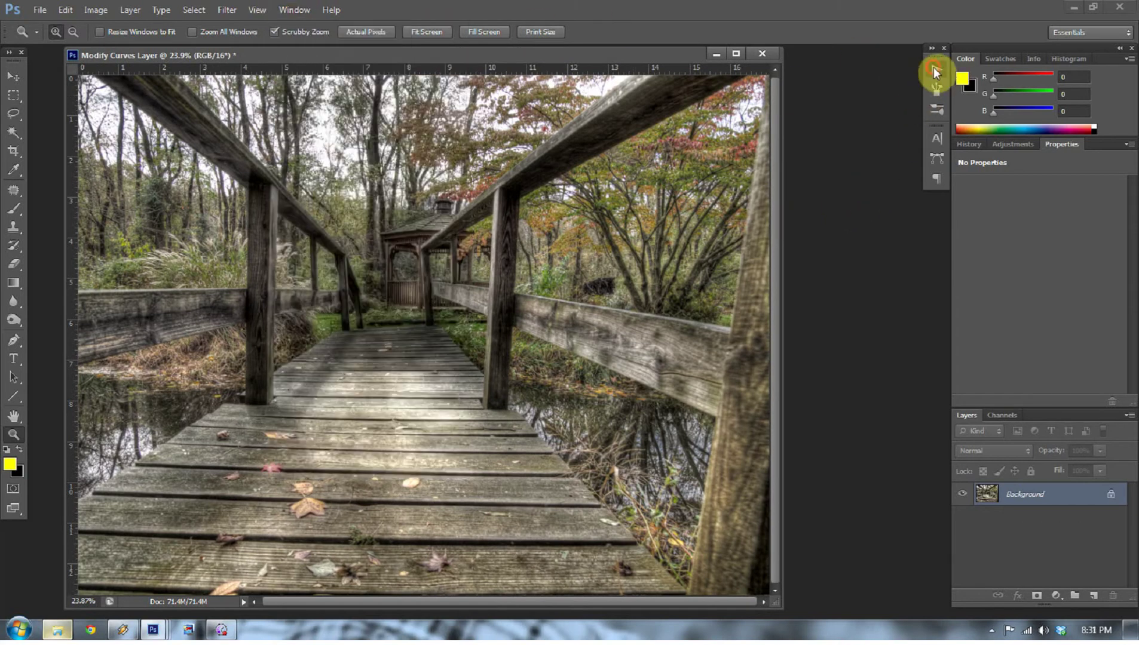
click(932, 68)
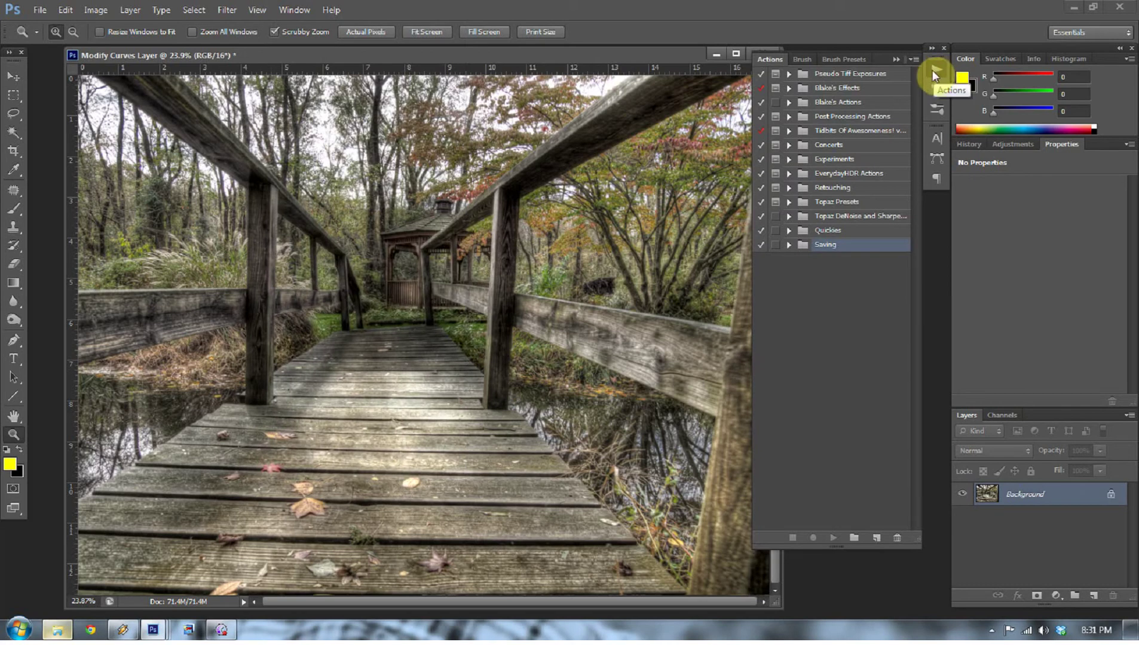
click(935, 73)
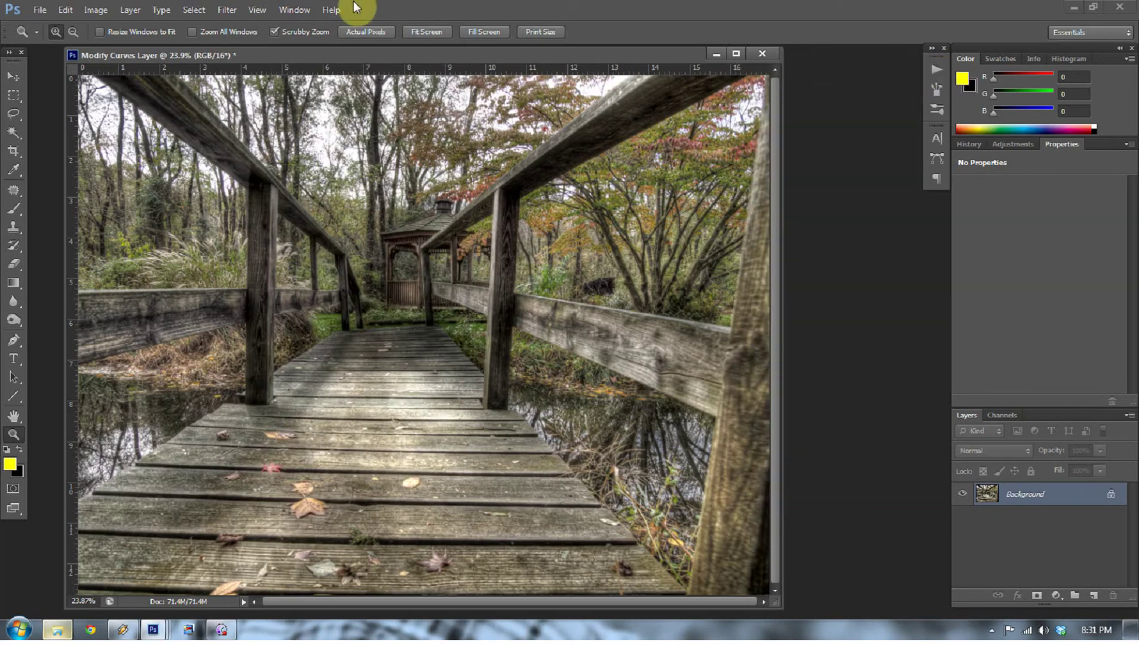
Step: Open the Actions panel from the Window menu and browse the Post Processing Actions set
click(296, 11)
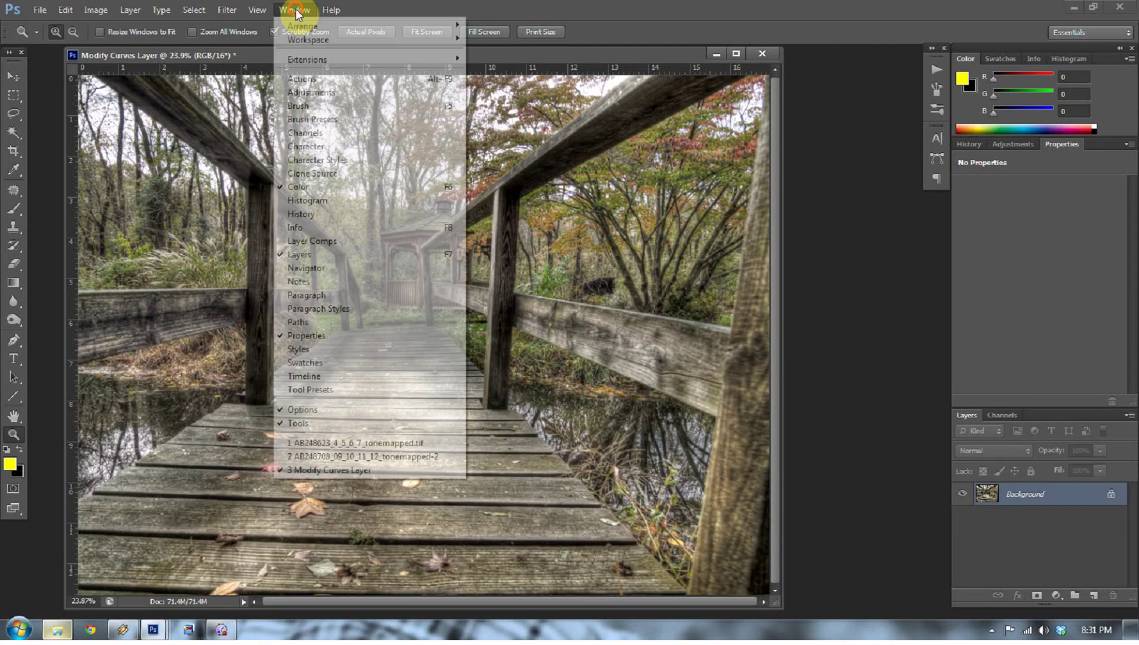
click(334, 78)
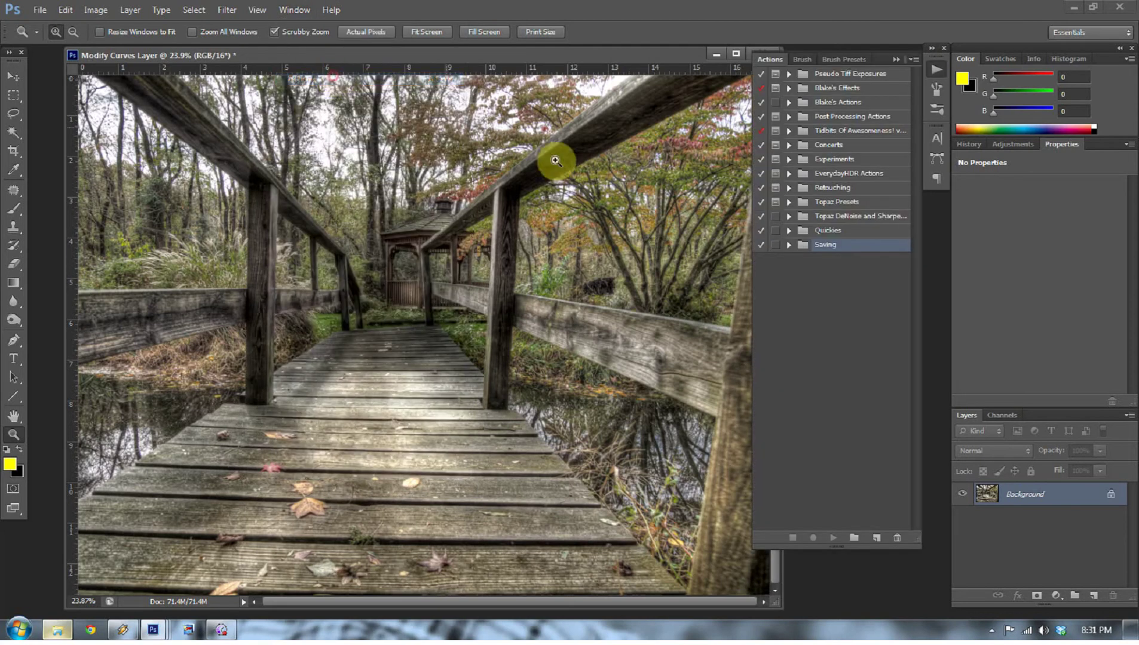
click(789, 117)
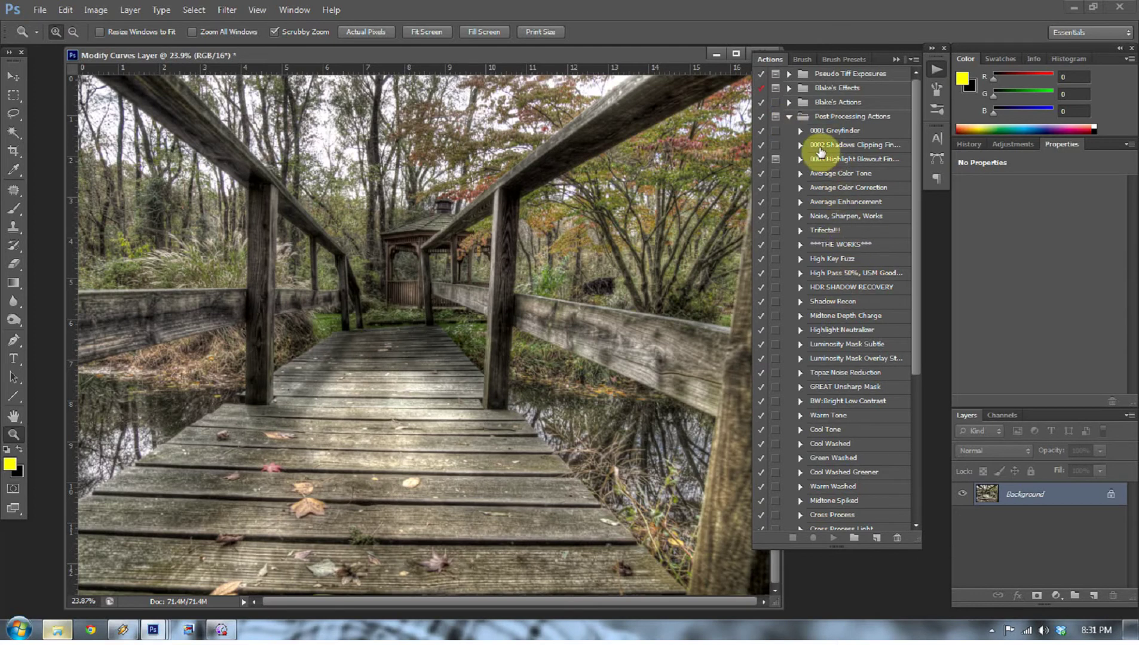
click(788, 117)
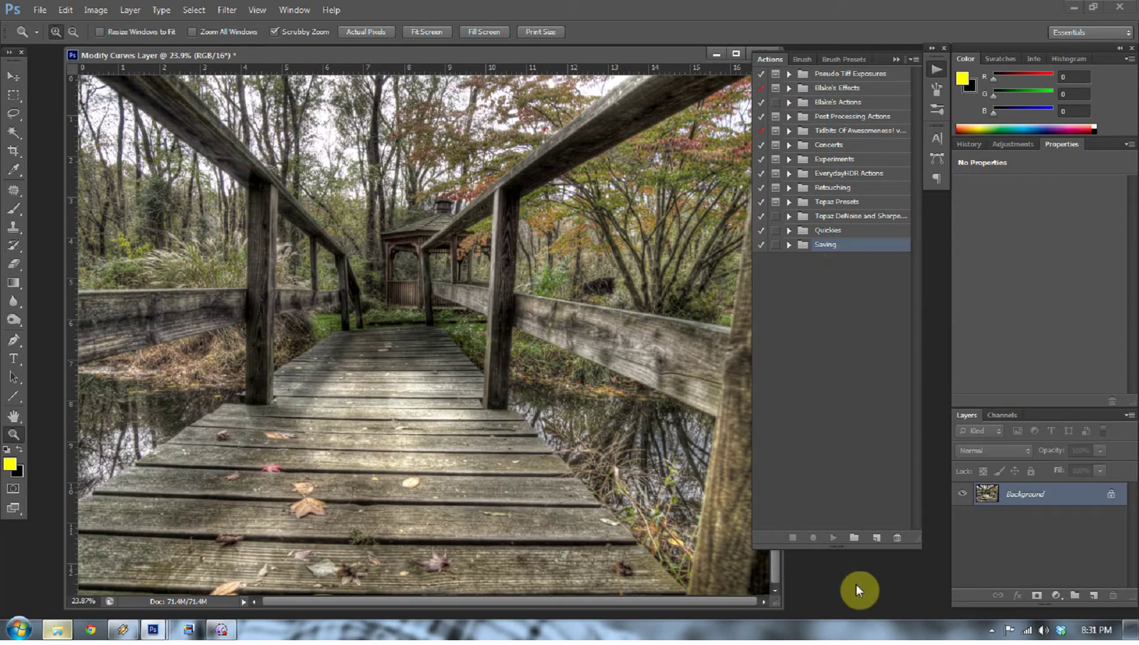
Step: Create a new action set named 'Blog Experiments' and begin a new action inside it
click(854, 539)
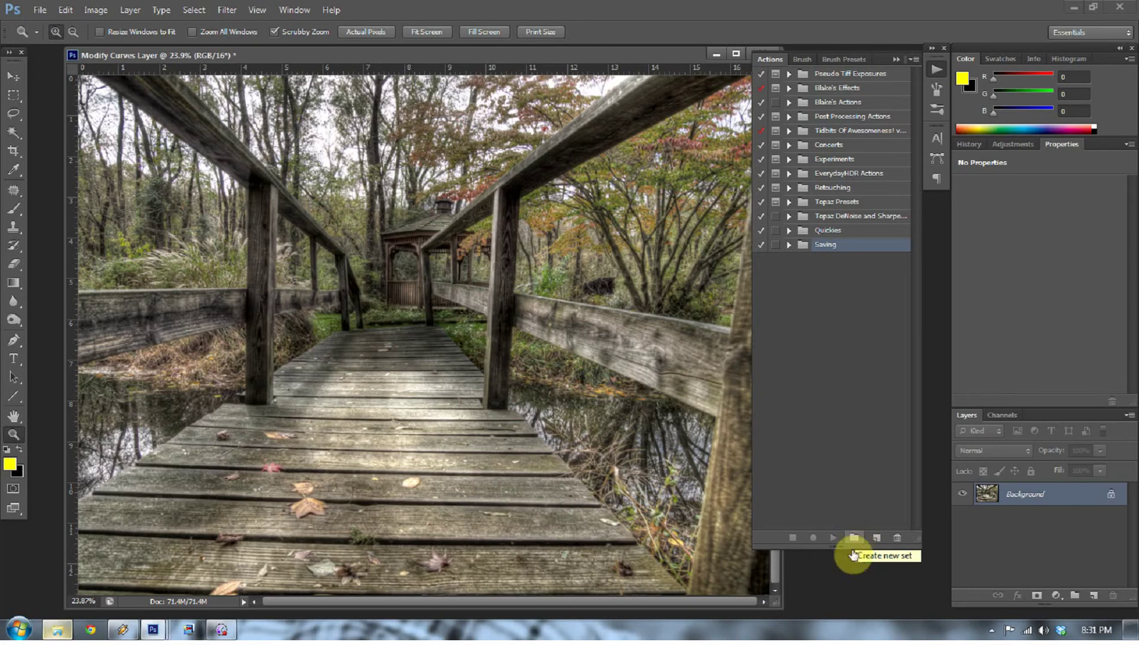
click(854, 540)
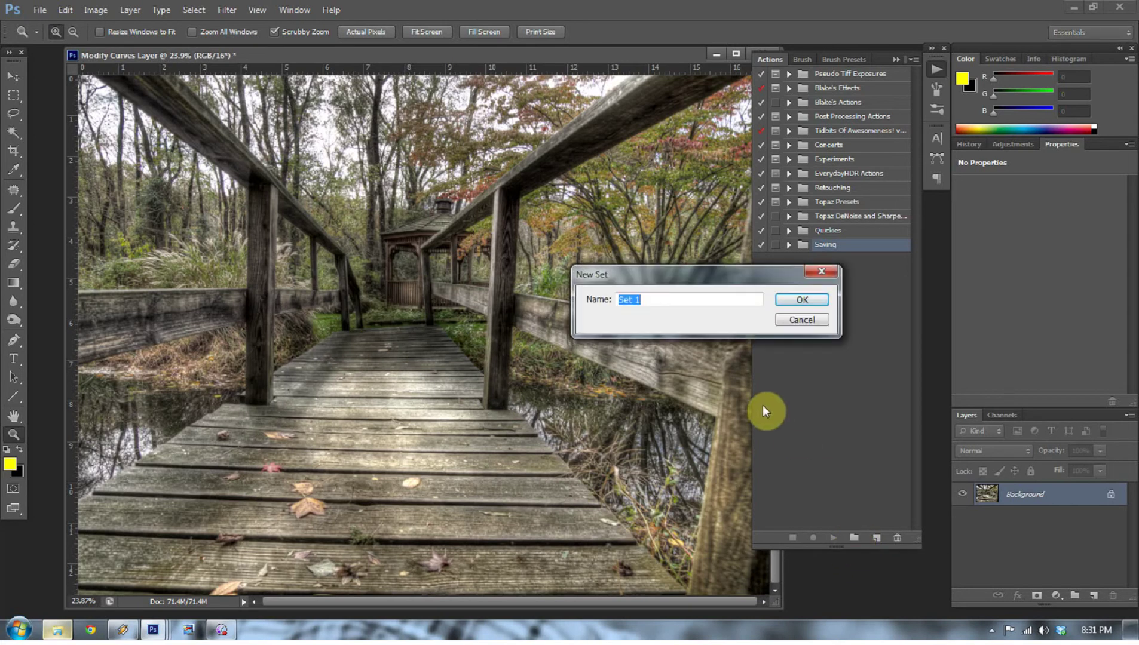
text(Blog Experiments)
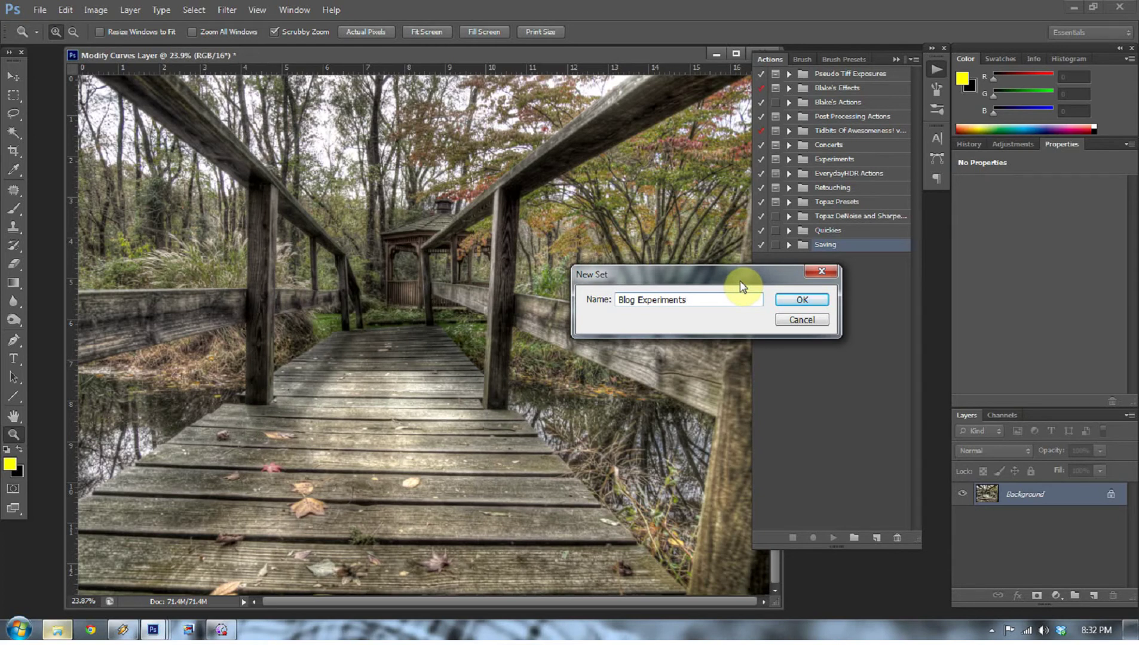
click(790, 301)
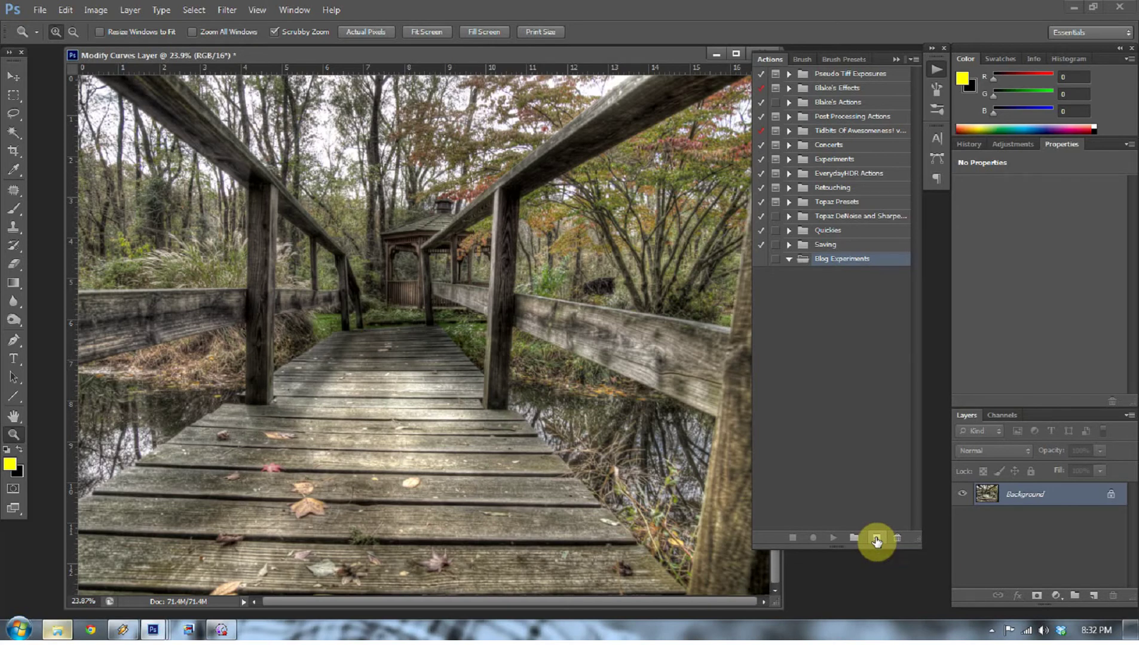
click(877, 541)
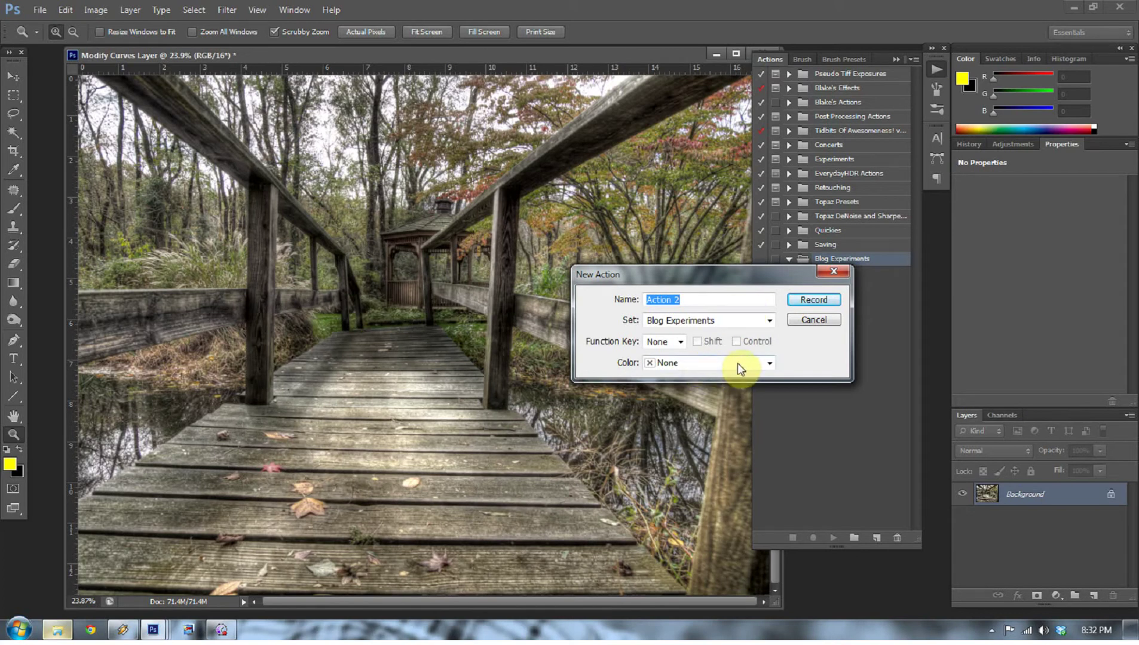
Step: Name the new action 'Cyanotype' and keep its colour label at None
click(769, 363)
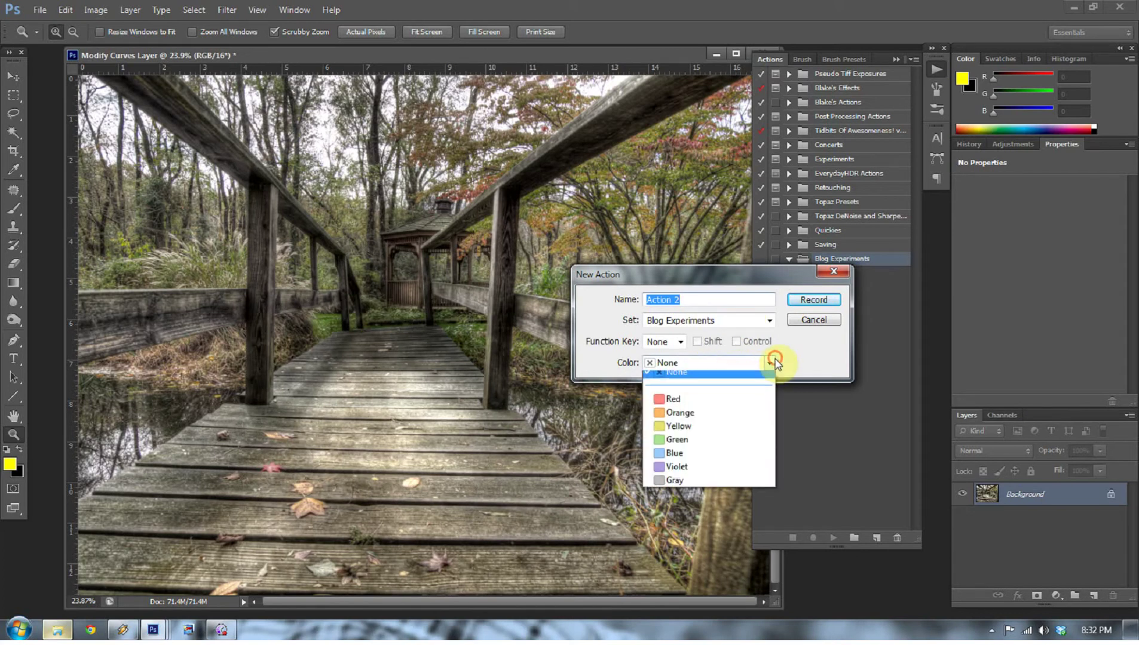
click(770, 361)
drag(723, 301, 628, 298)
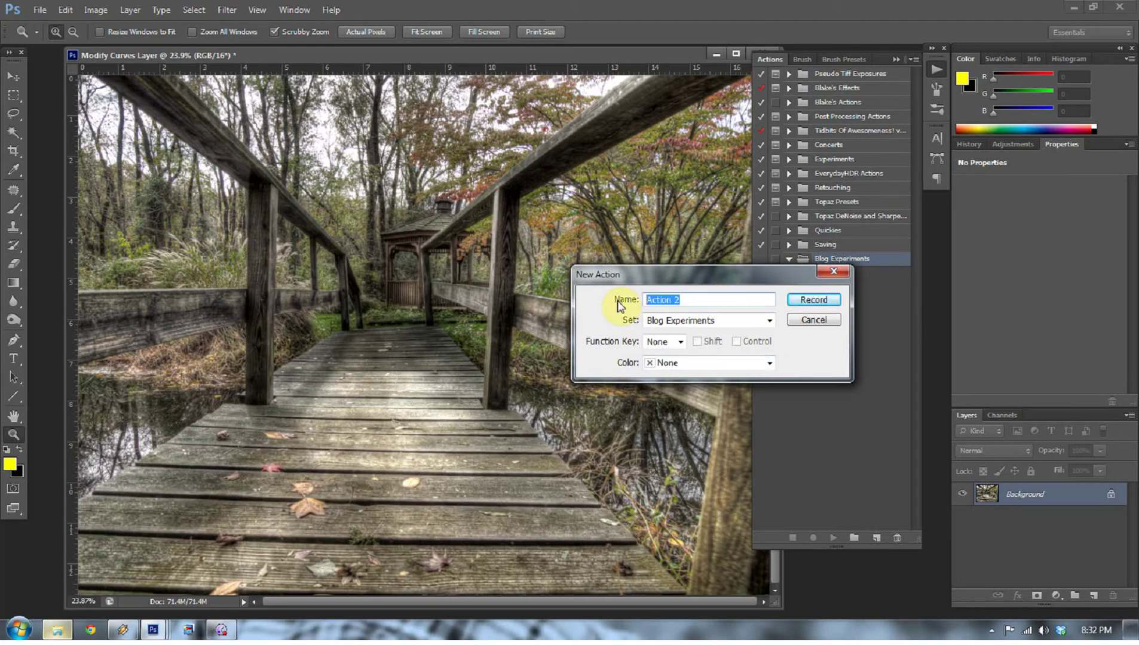
text(Cyanotype)
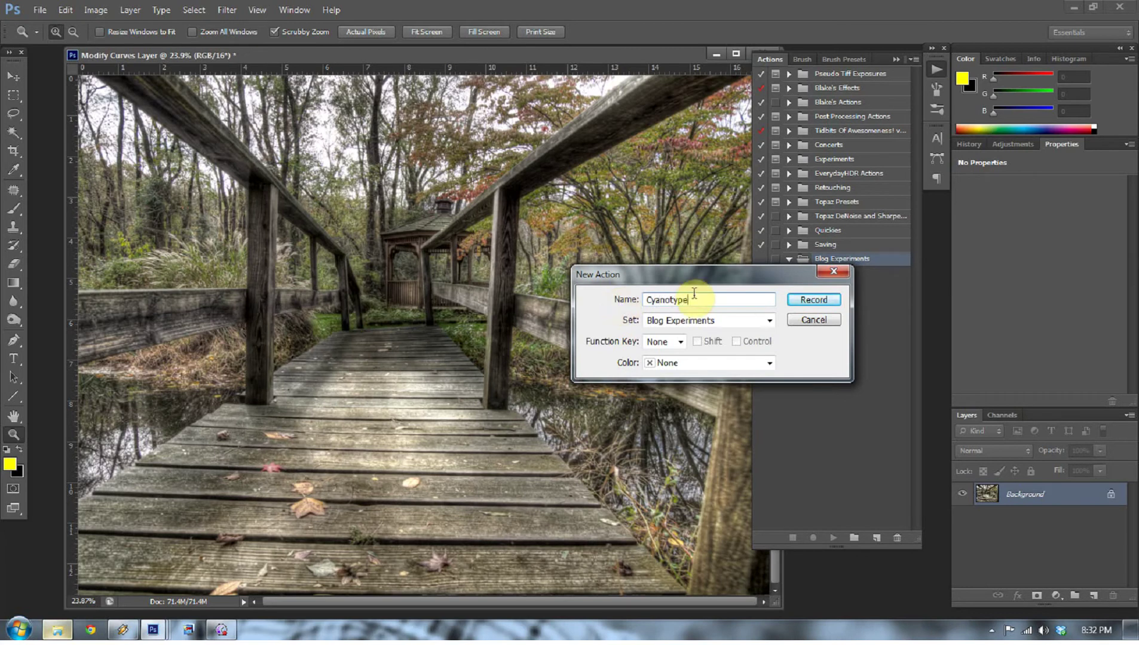
Step: Try Shift+F2 as the function key, reset it to None, and start recording
click(673, 343)
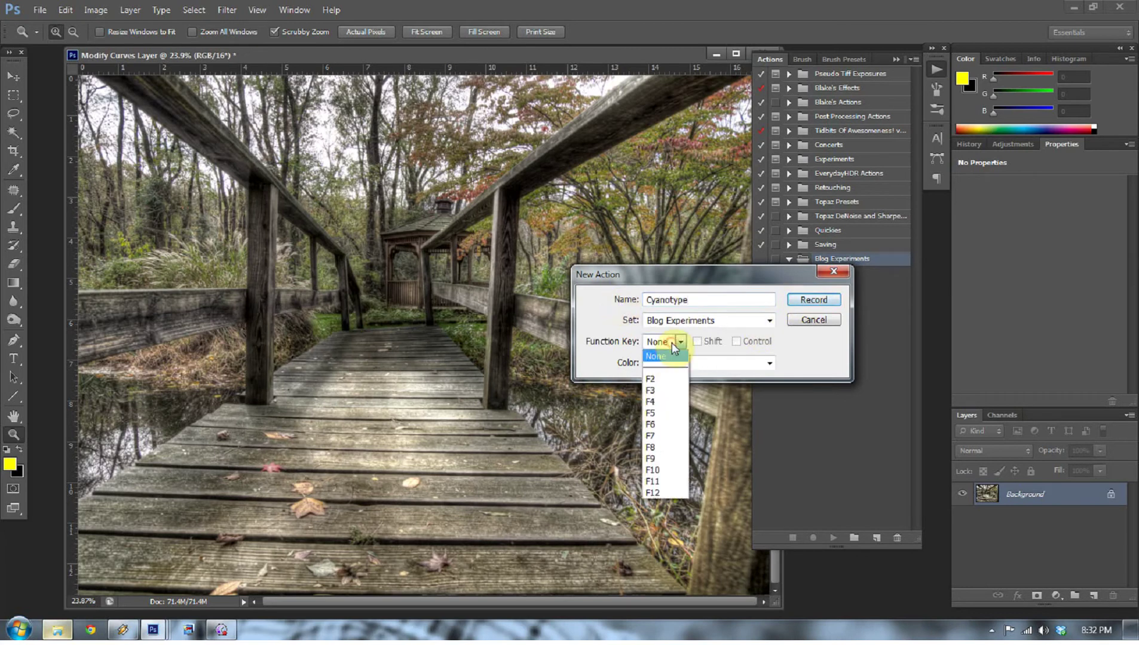
click(671, 343)
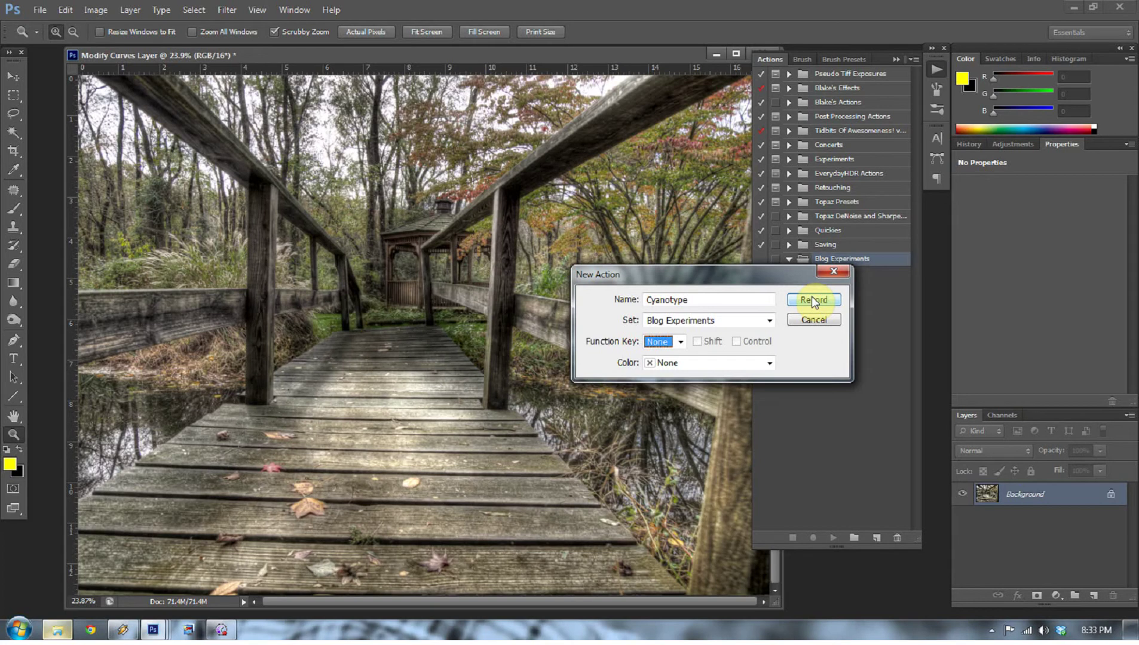
click(680, 341)
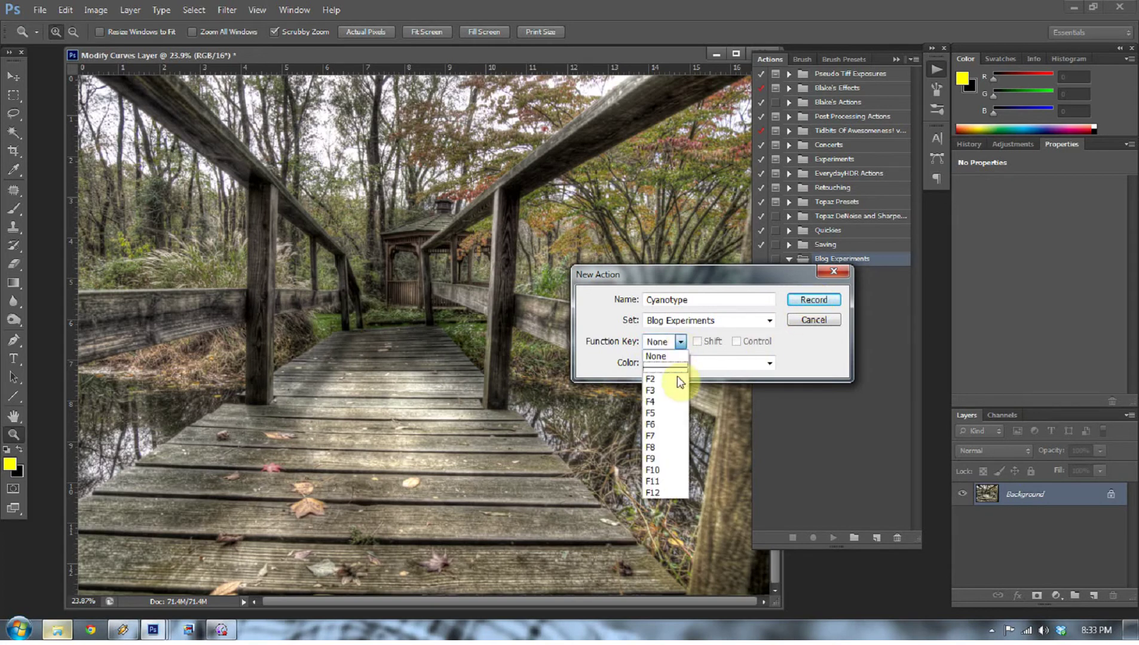
click(675, 383)
click(696, 342)
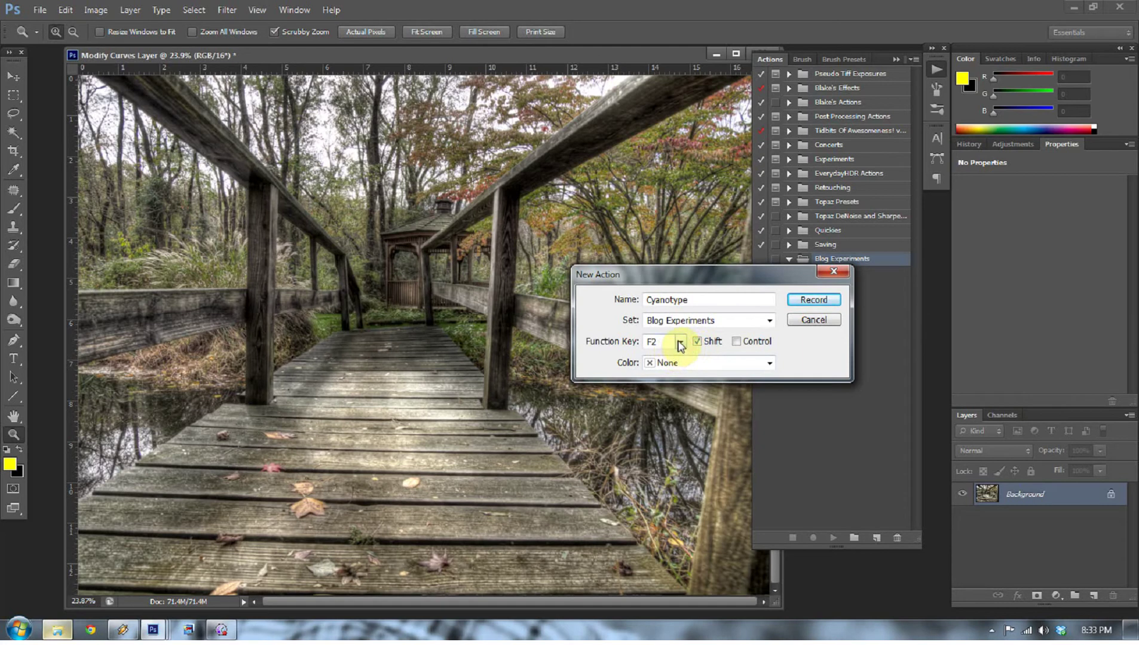
click(680, 341)
click(666, 357)
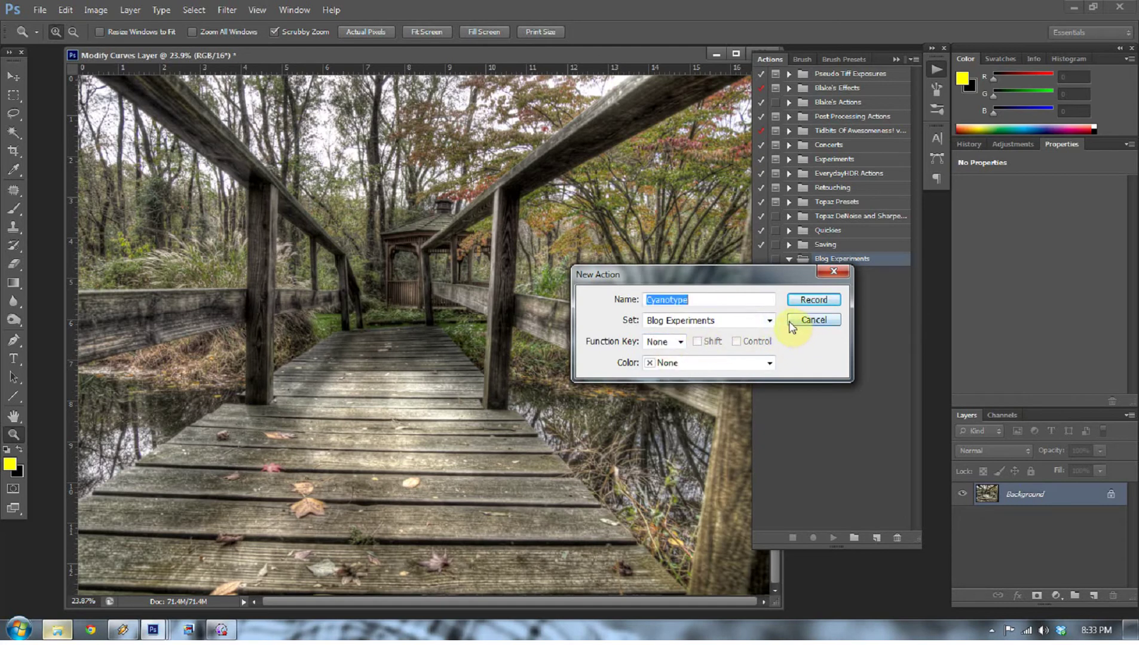
click(808, 304)
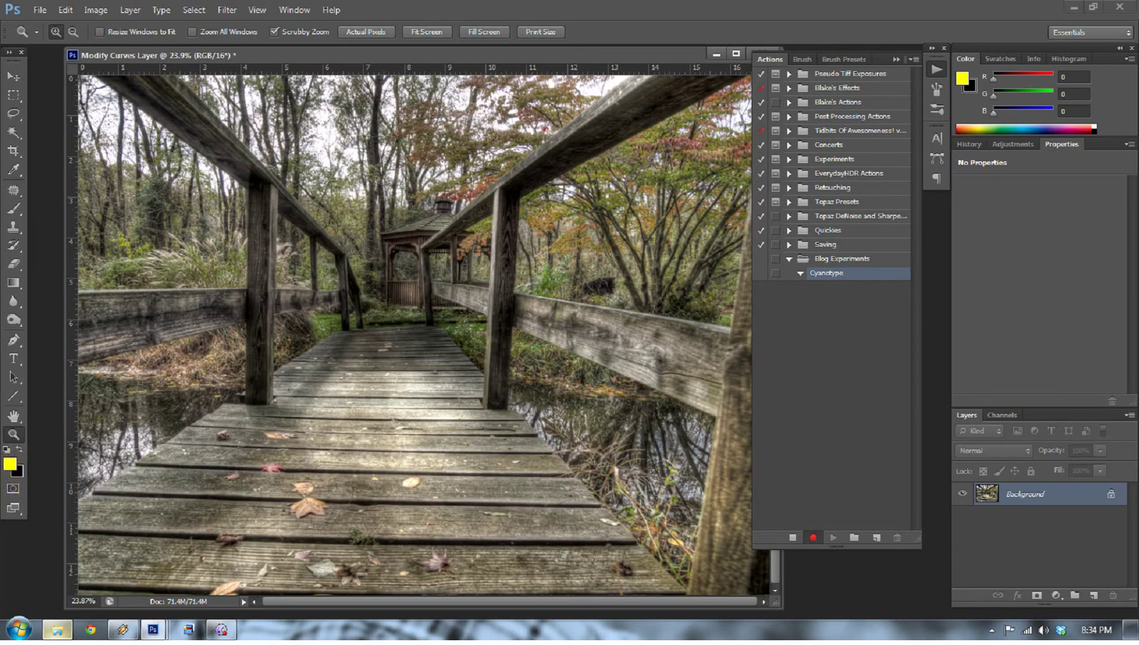
Step: Add a Gradient Map adjustment layer using the Black, White gradient preset
click(1057, 597)
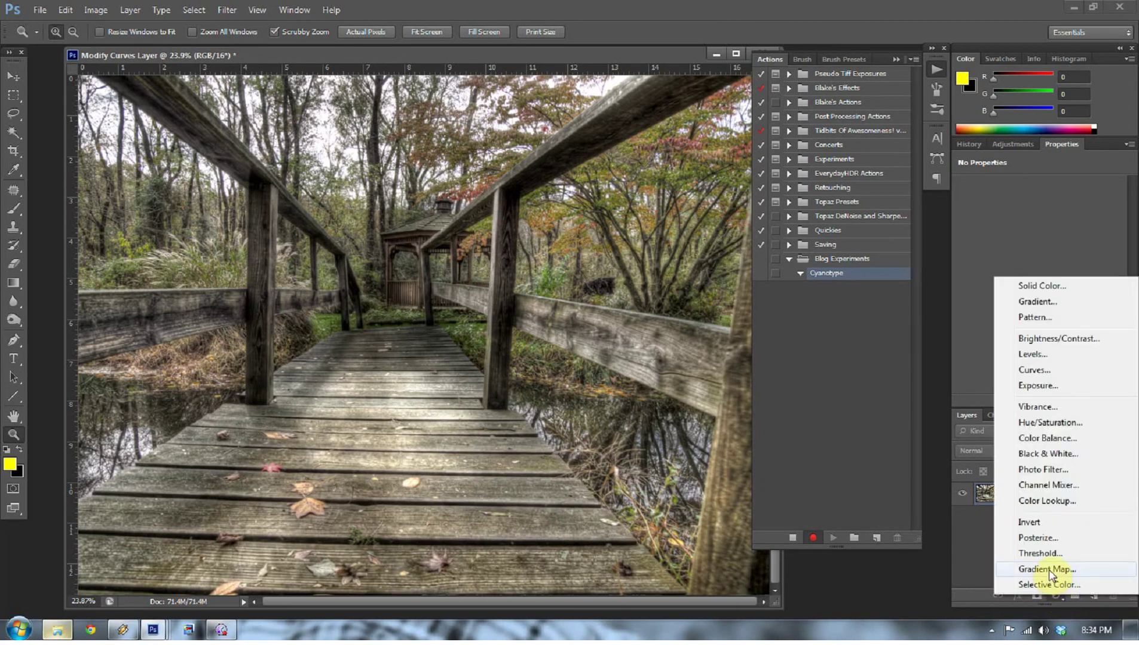
click(1049, 569)
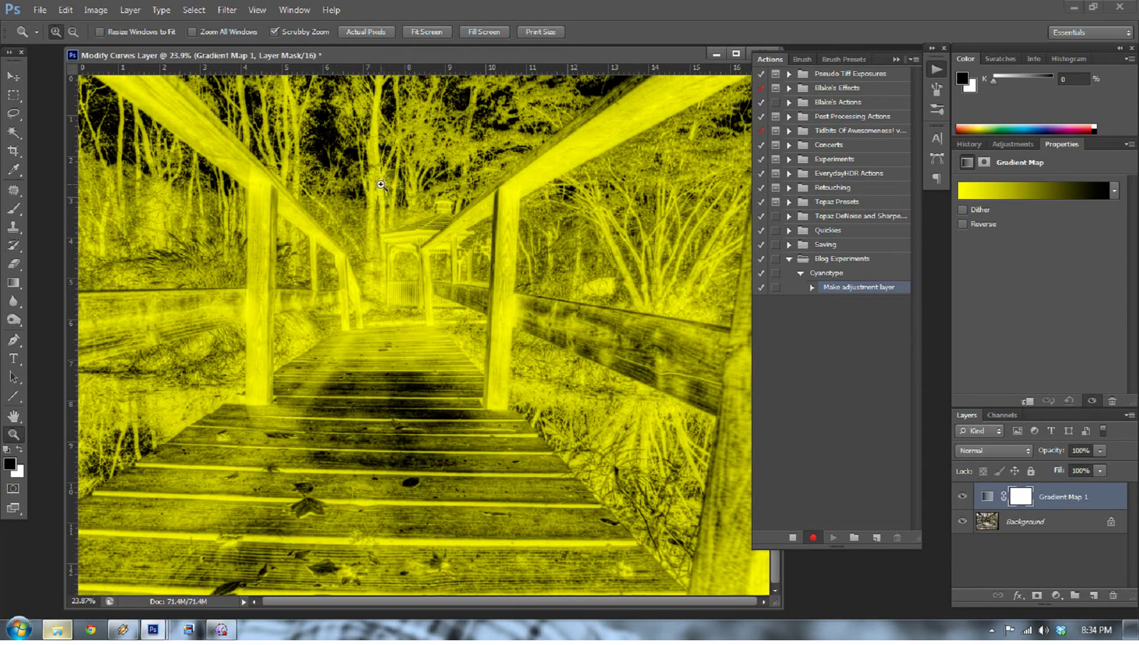
click(1025, 192)
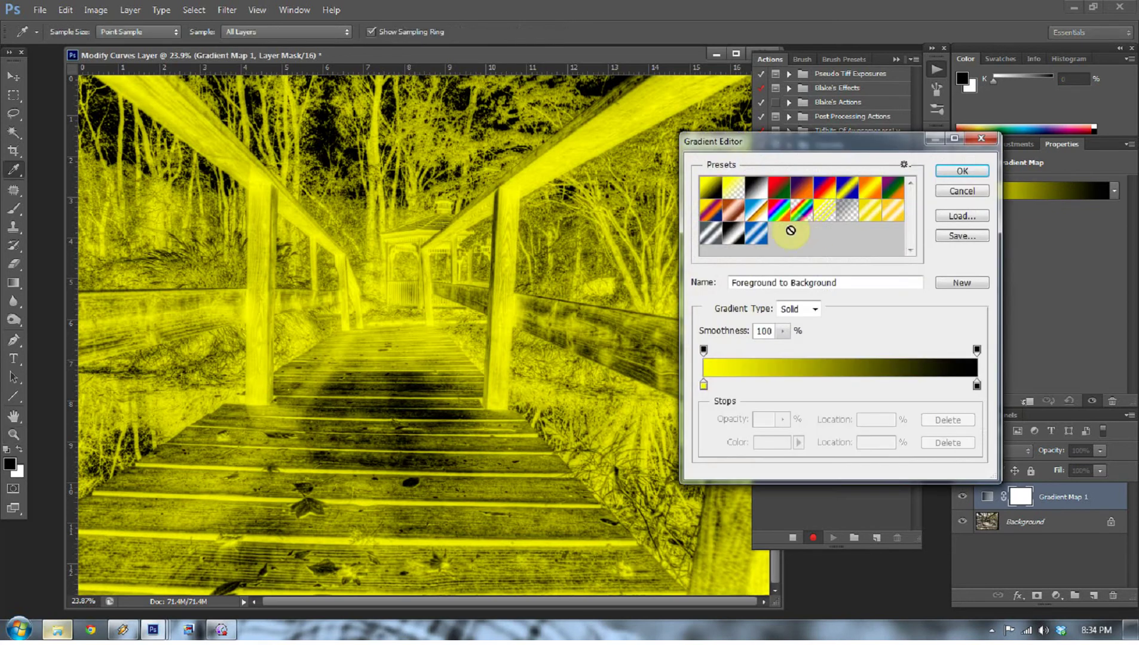
click(755, 190)
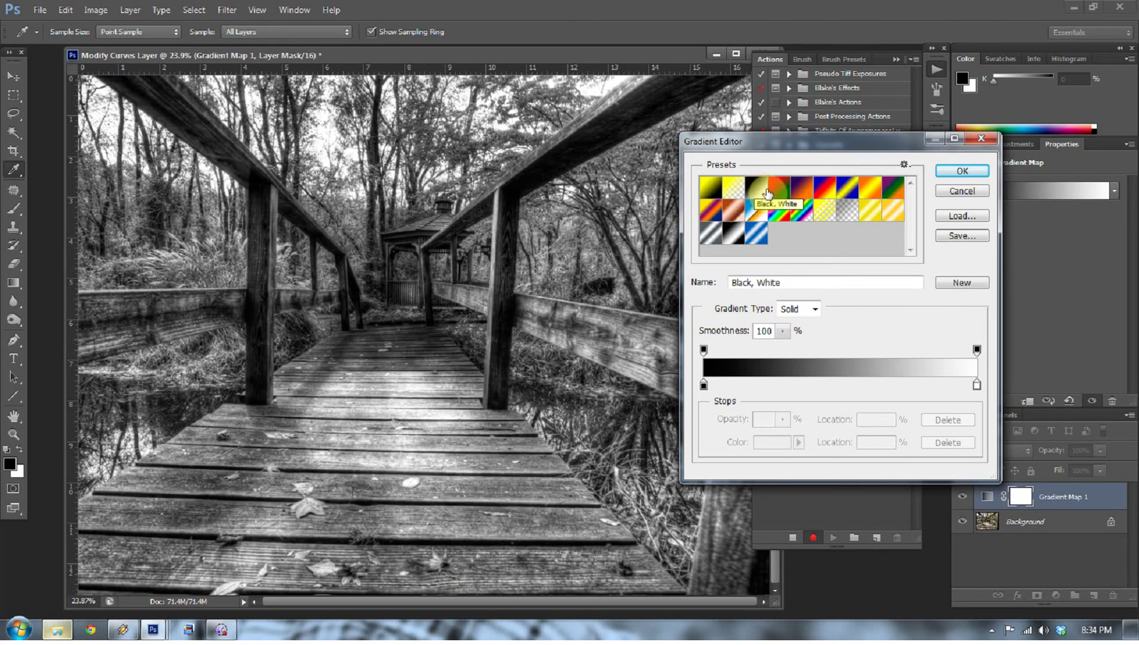
click(971, 171)
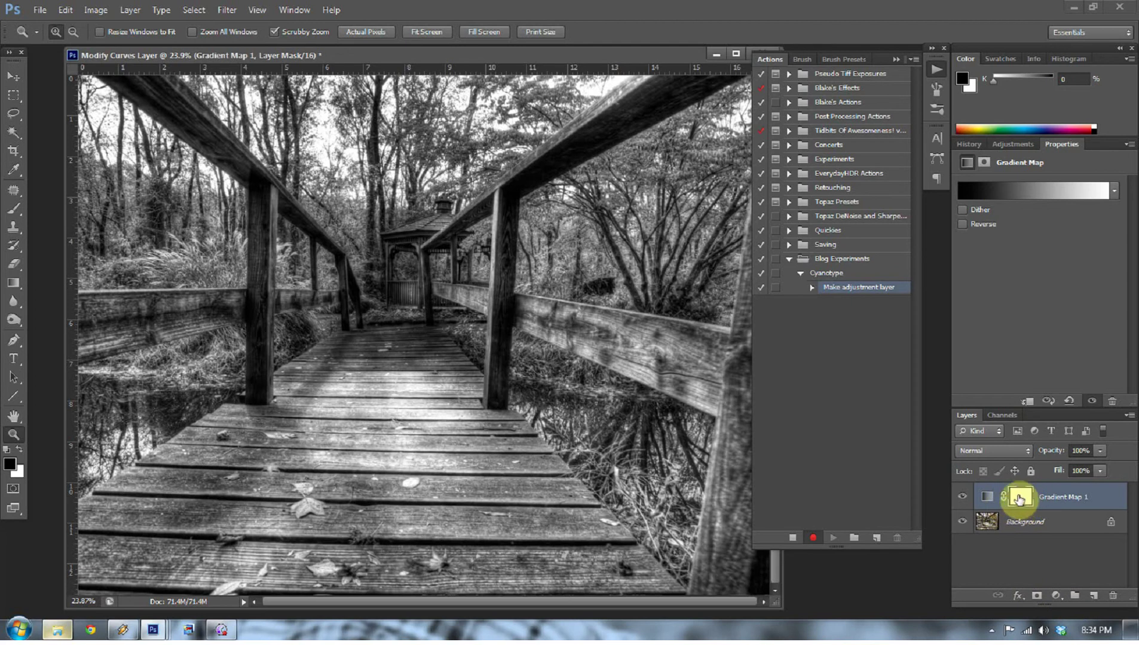
Step: Target the Gradient Map layer and select the photo's Midtones with Select > Color Range
click(987, 498)
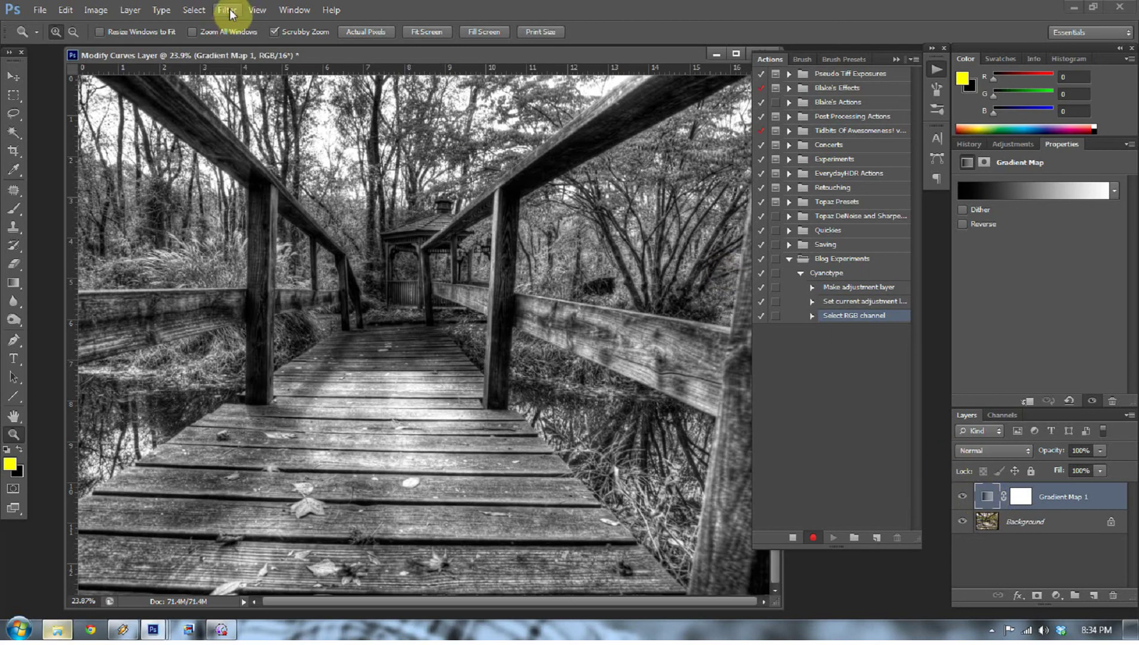
click(193, 10)
click(227, 127)
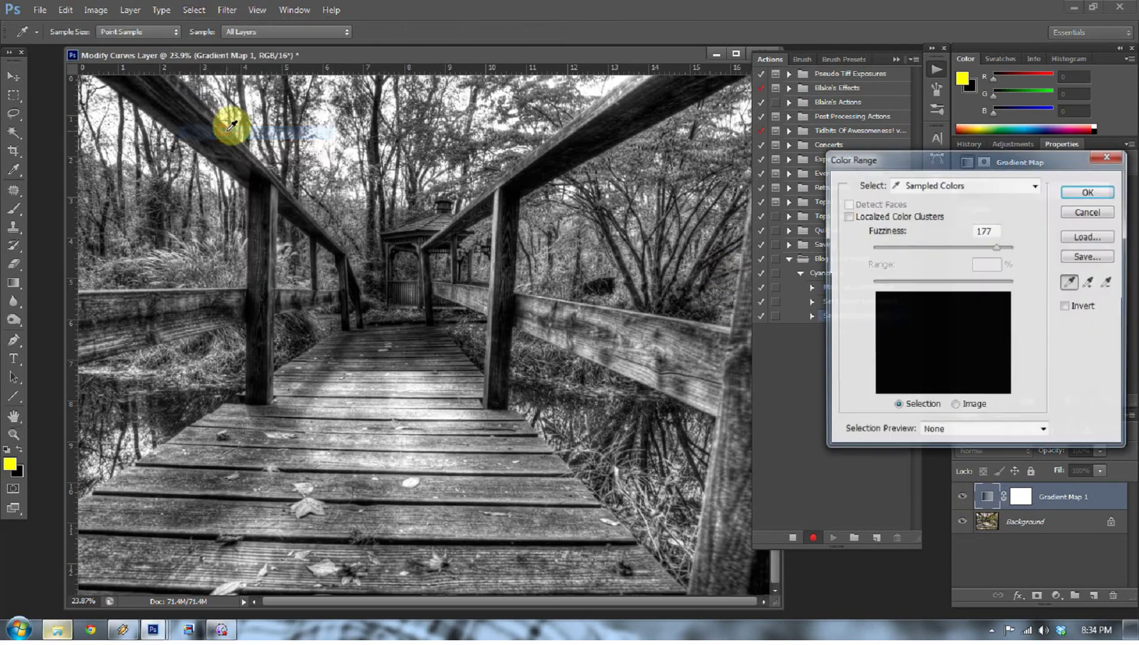
click(940, 185)
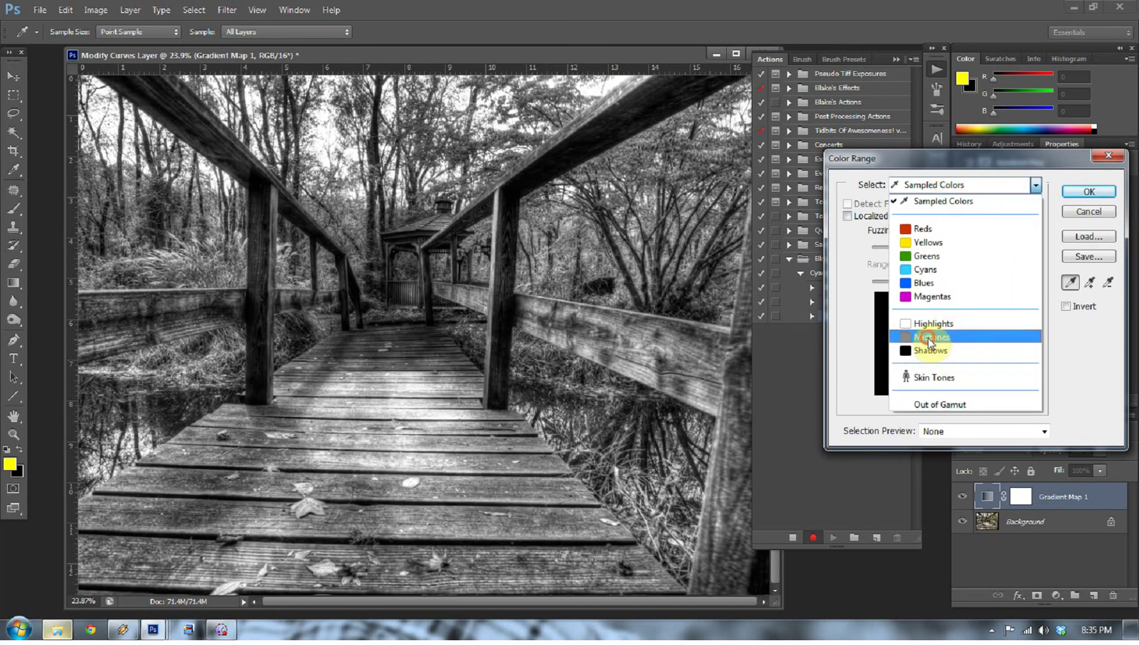
click(929, 339)
click(1072, 194)
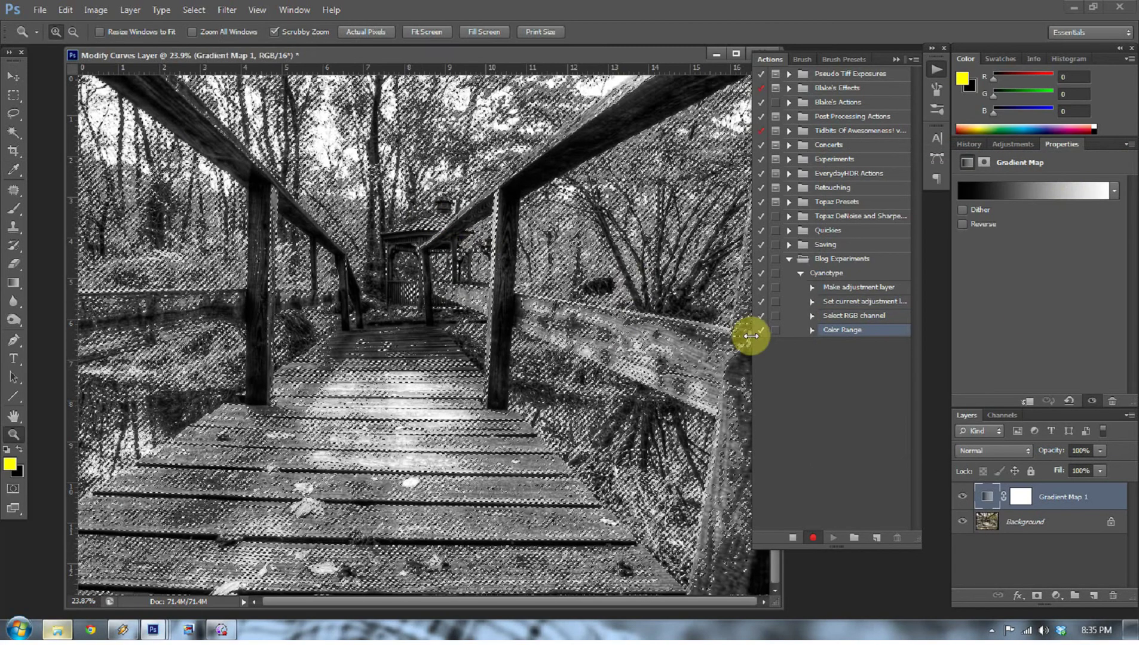
click(1055, 597)
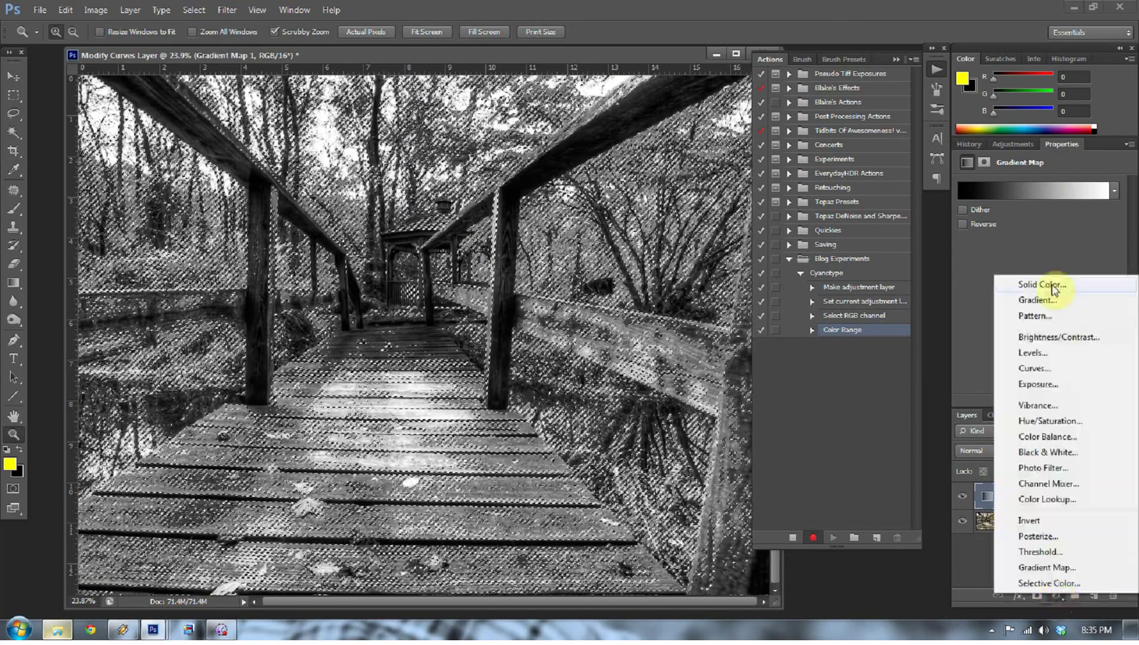
Step: Add a Solid Color fill layer with hex 43506f, then target its layer mask
click(1052, 286)
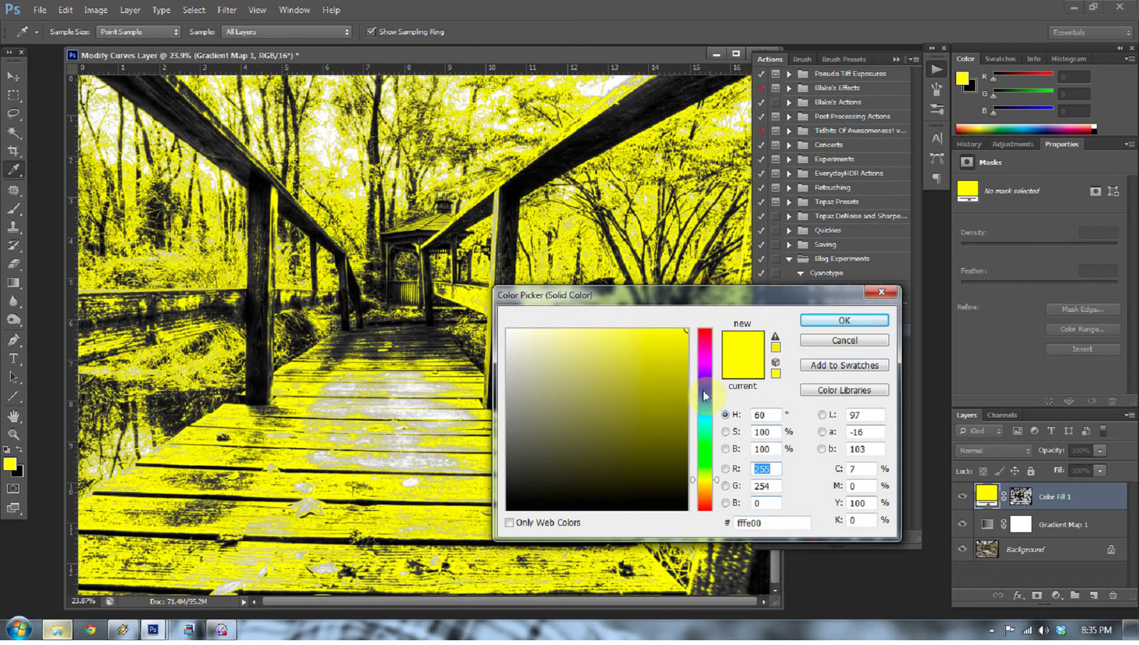
click(709, 369)
drag(710, 374, 708, 418)
click(758, 529)
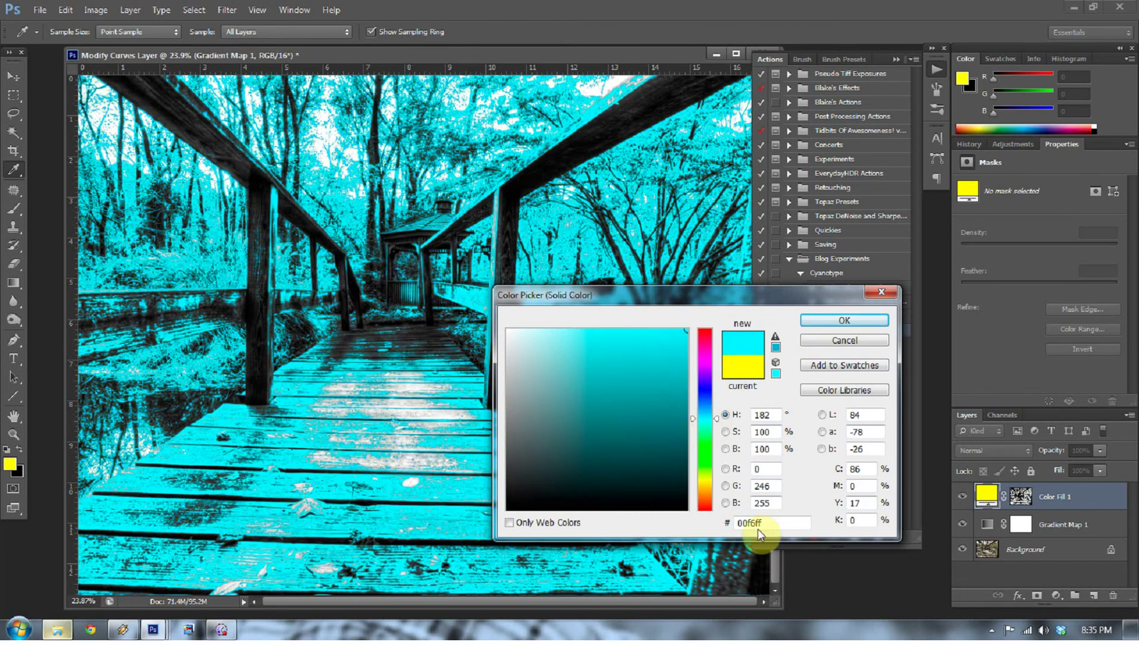
drag(767, 523, 723, 525)
text(4)
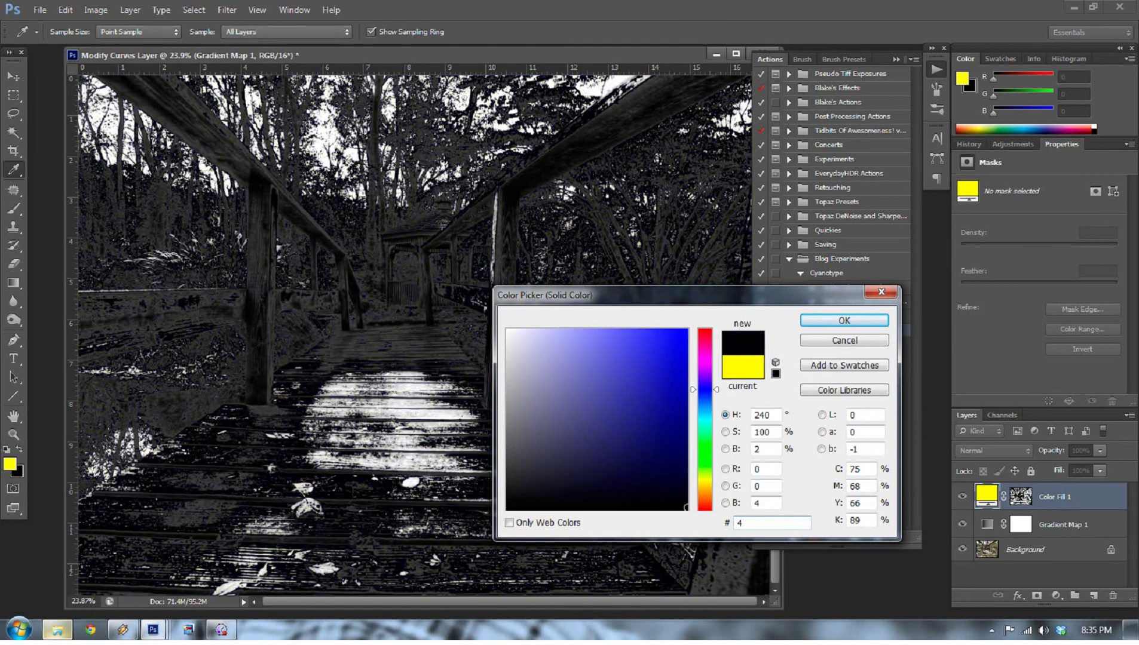
text(350)
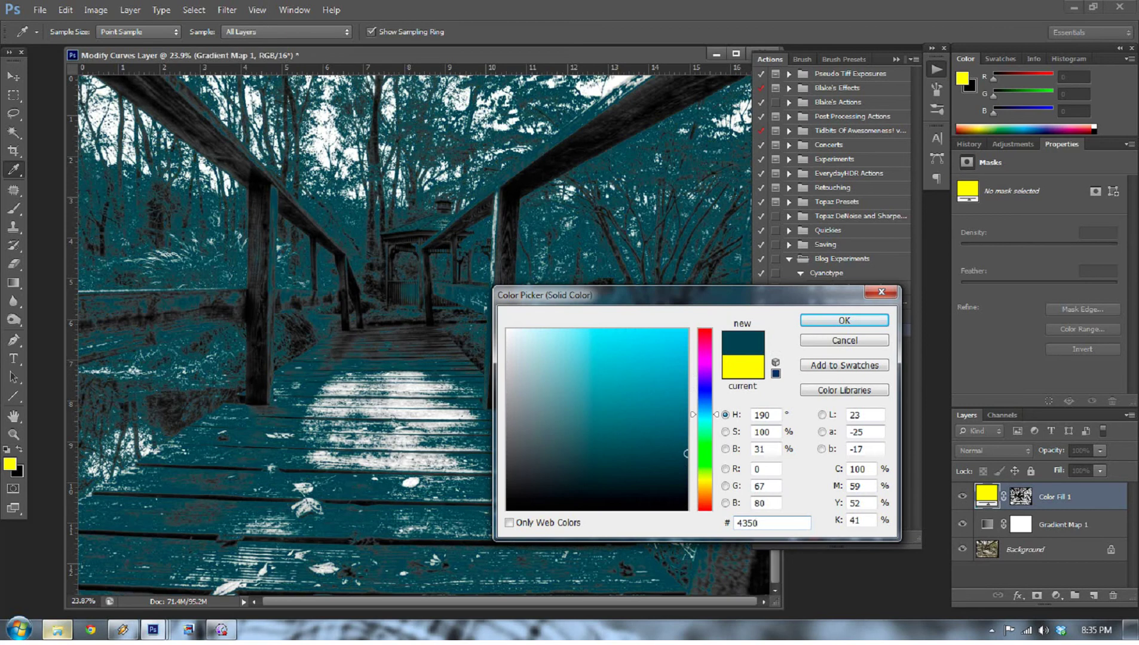
text(6f)
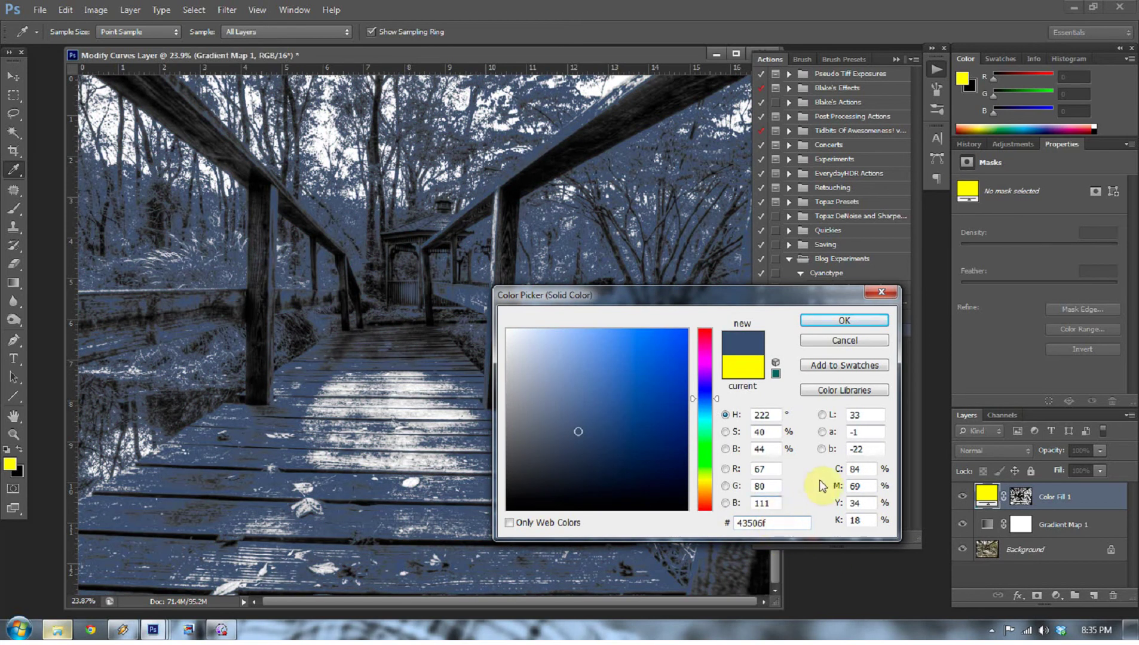
double_click(789, 526)
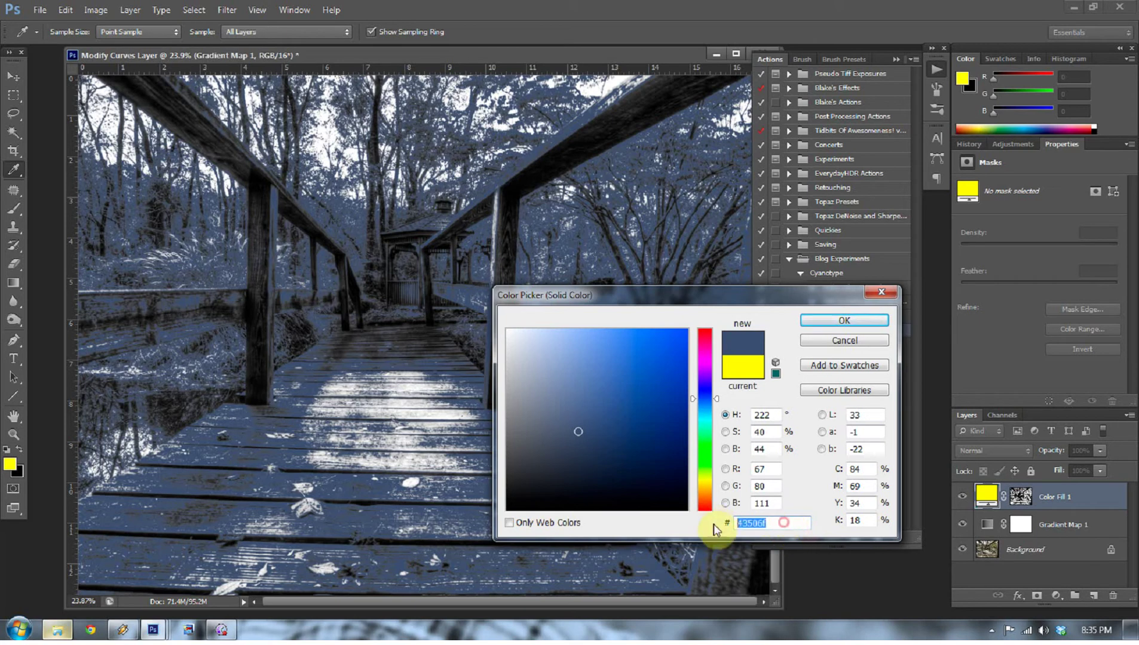
click(780, 524)
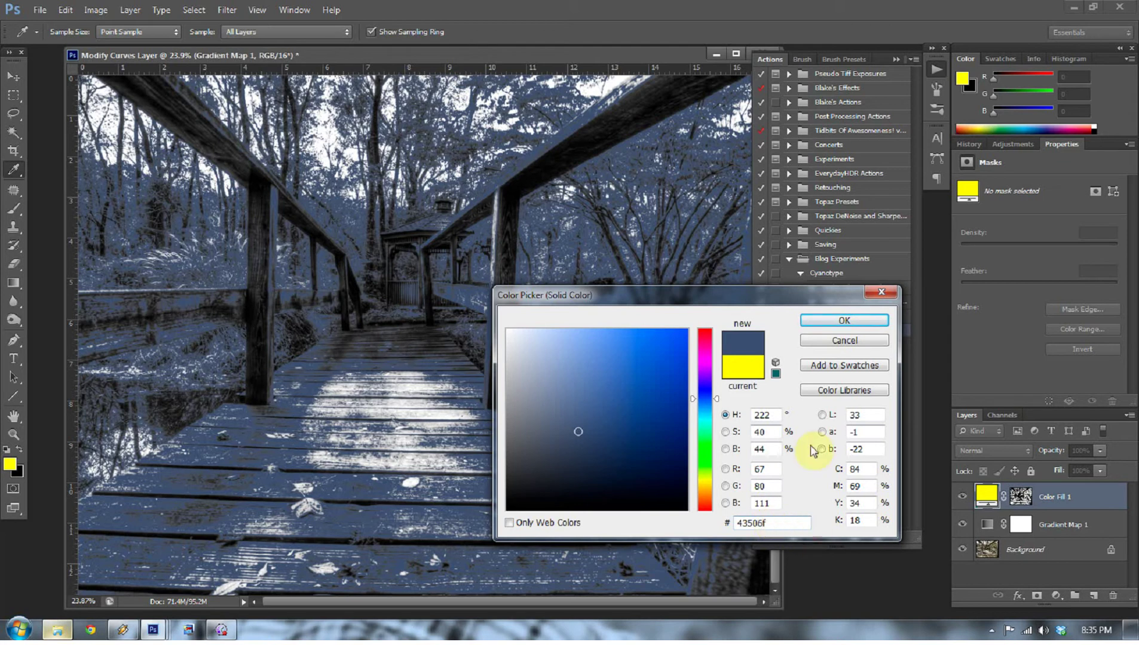
click(860, 321)
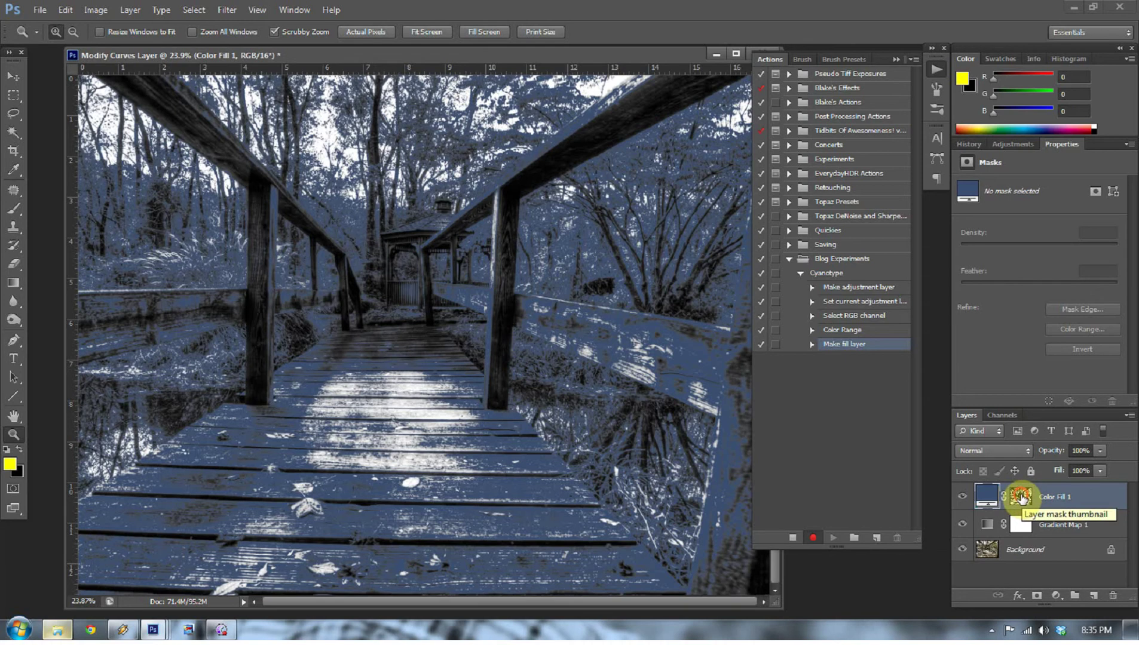
click(1021, 497)
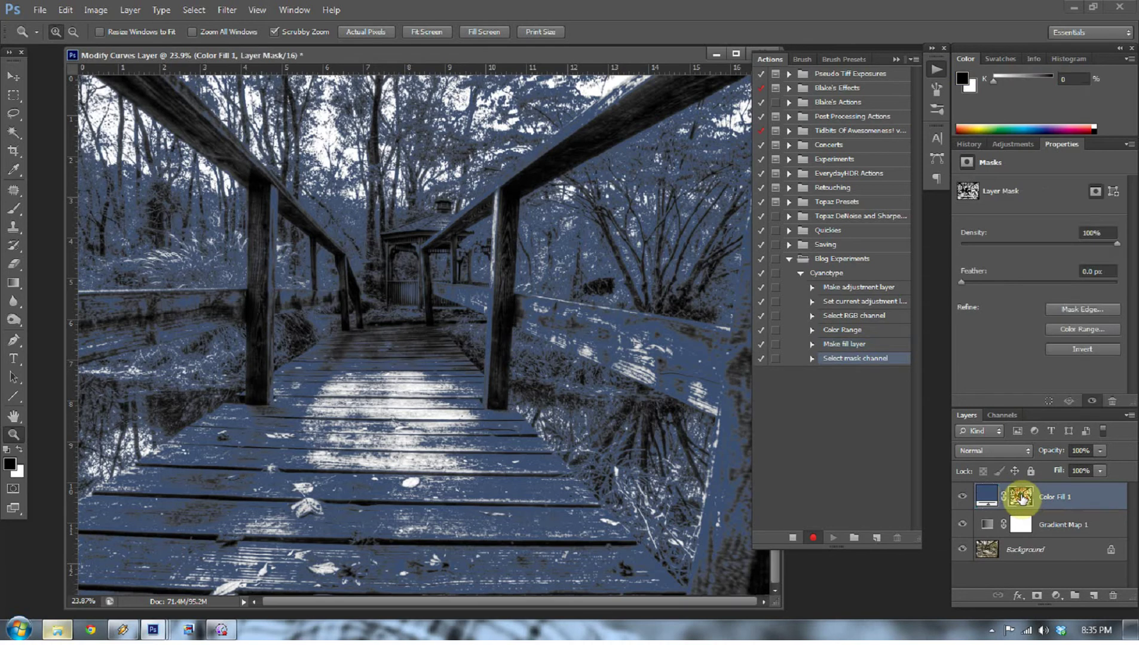
Step: Feather the Color Fill 1 mask by 35 px in Properties
click(1099, 272)
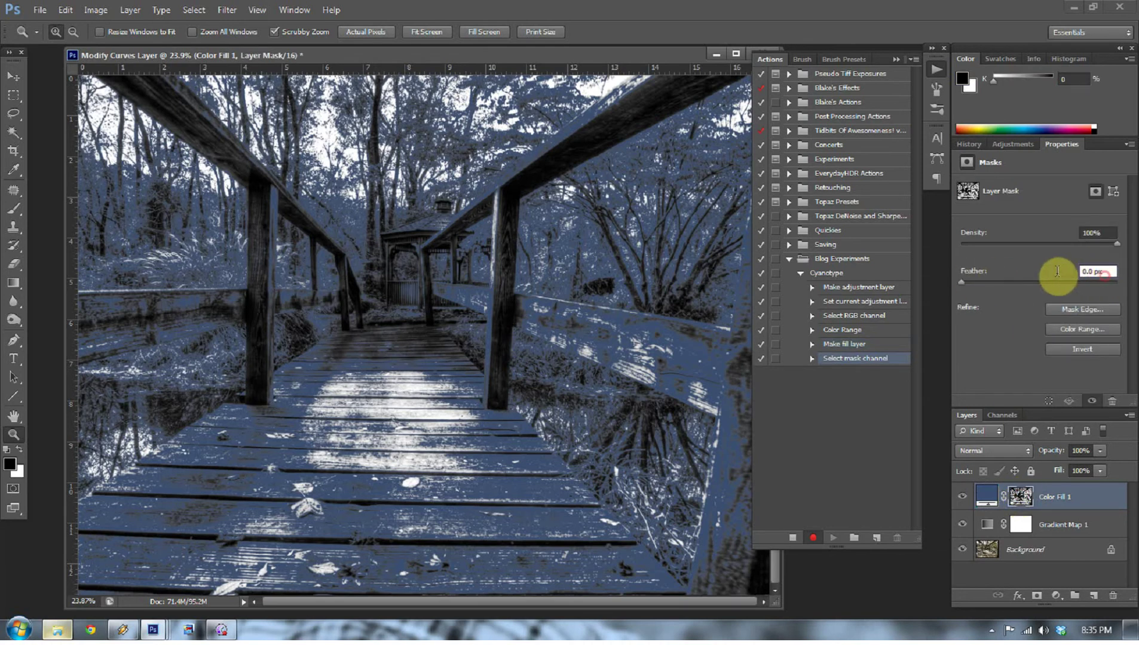
double_click(1097, 272)
key(BackSpace)
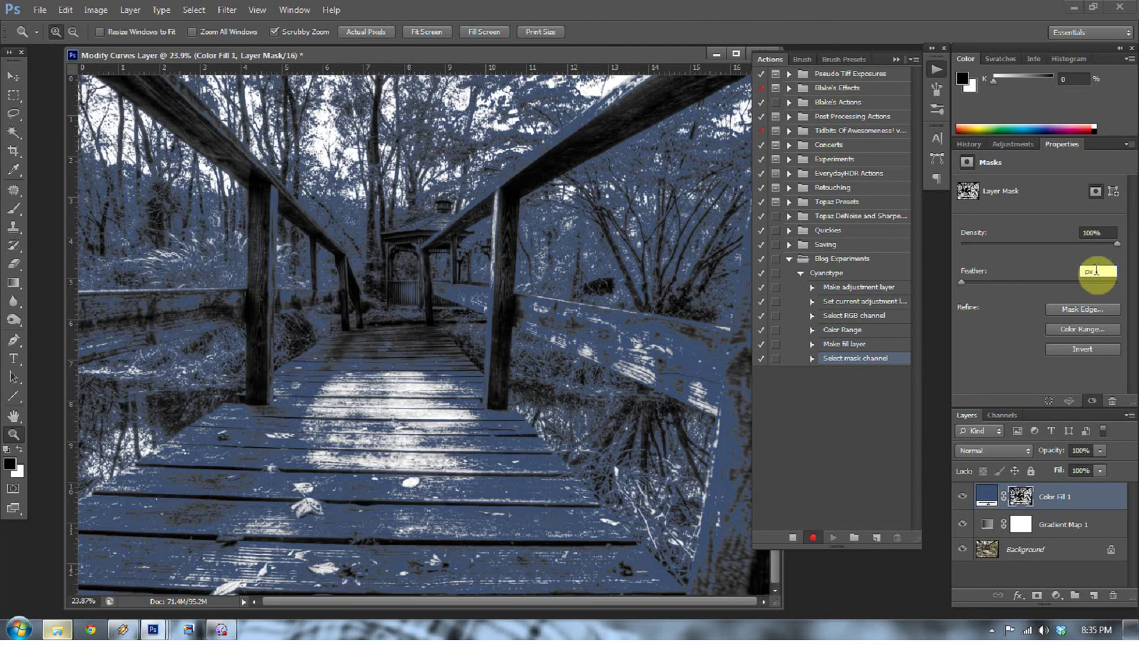
text(35)
key(Return)
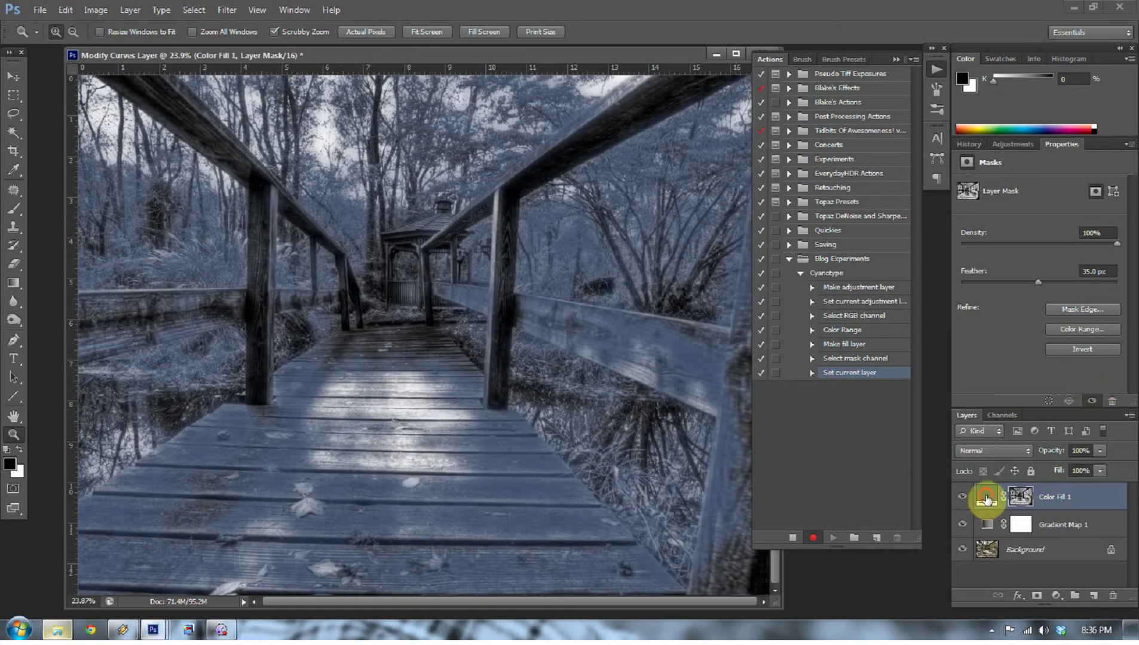
Step: Set Color Fill 1's blend mode to Soft Light
click(986, 501)
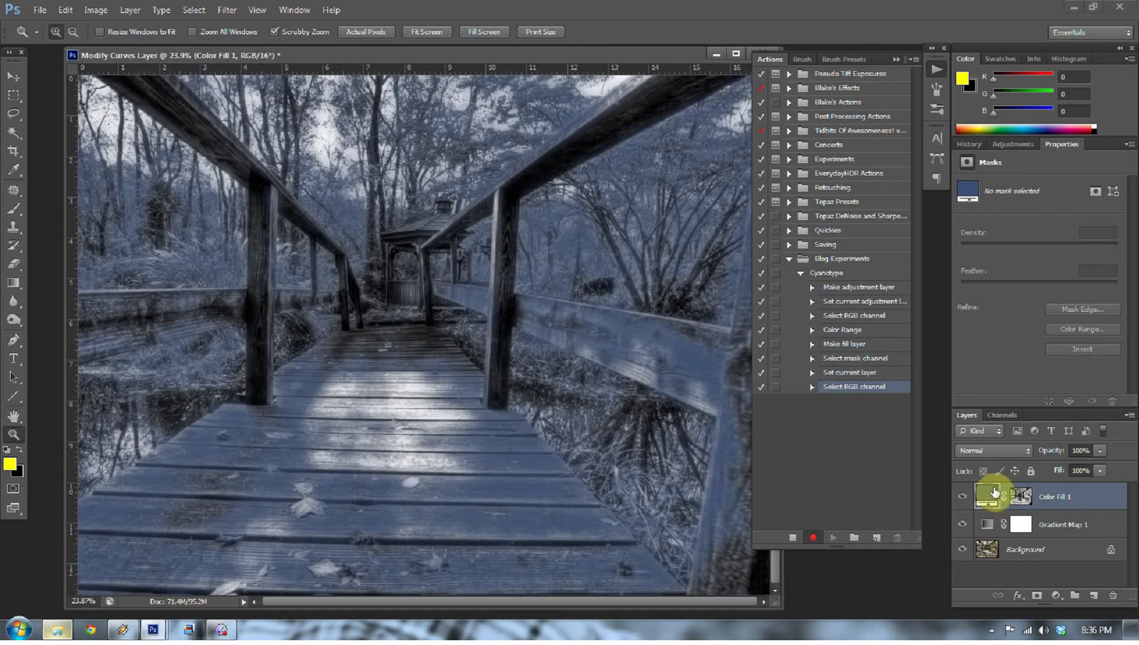
click(1024, 450)
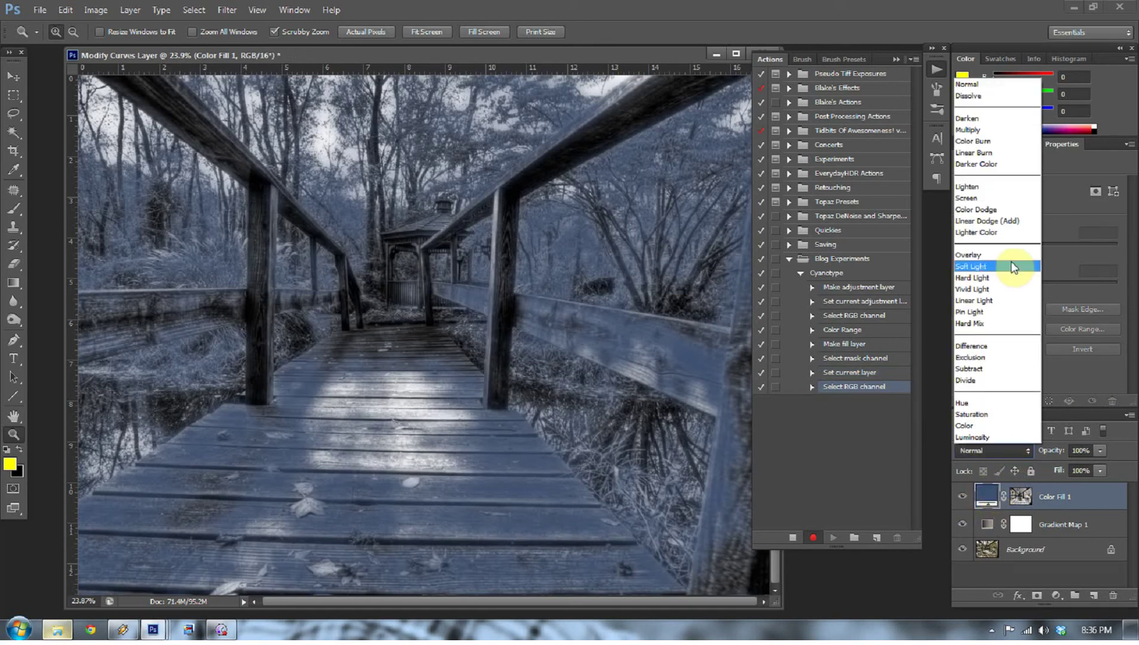
click(973, 265)
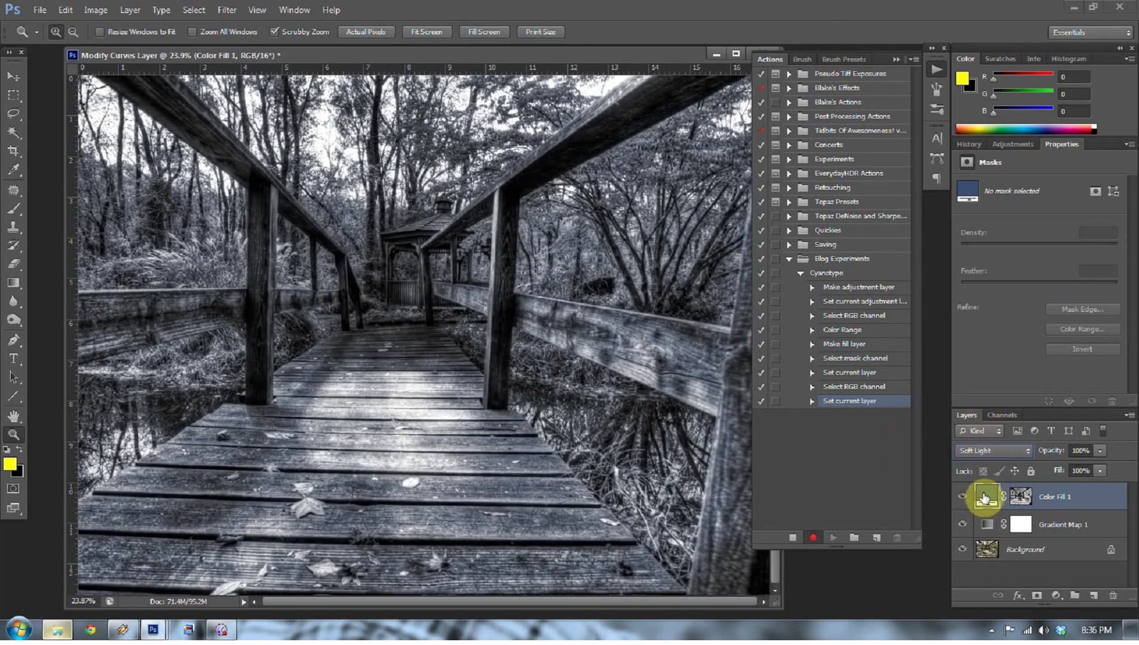
drag(986, 500, 983, 502)
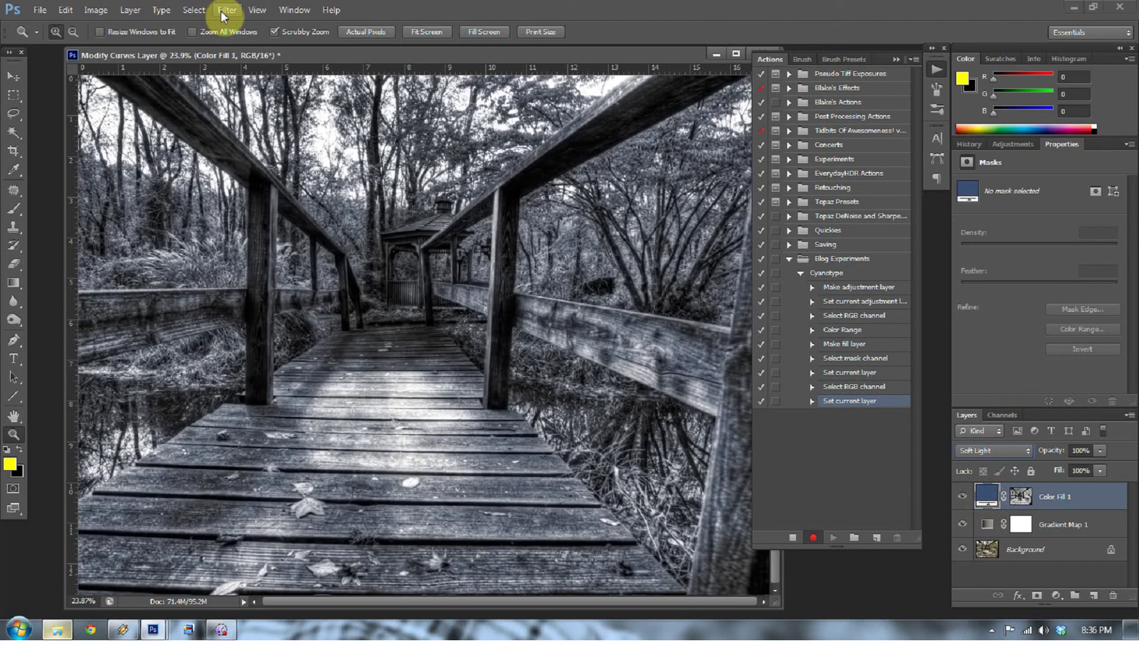
Step: Select the photo's Shadows with Select > Color Range
click(192, 10)
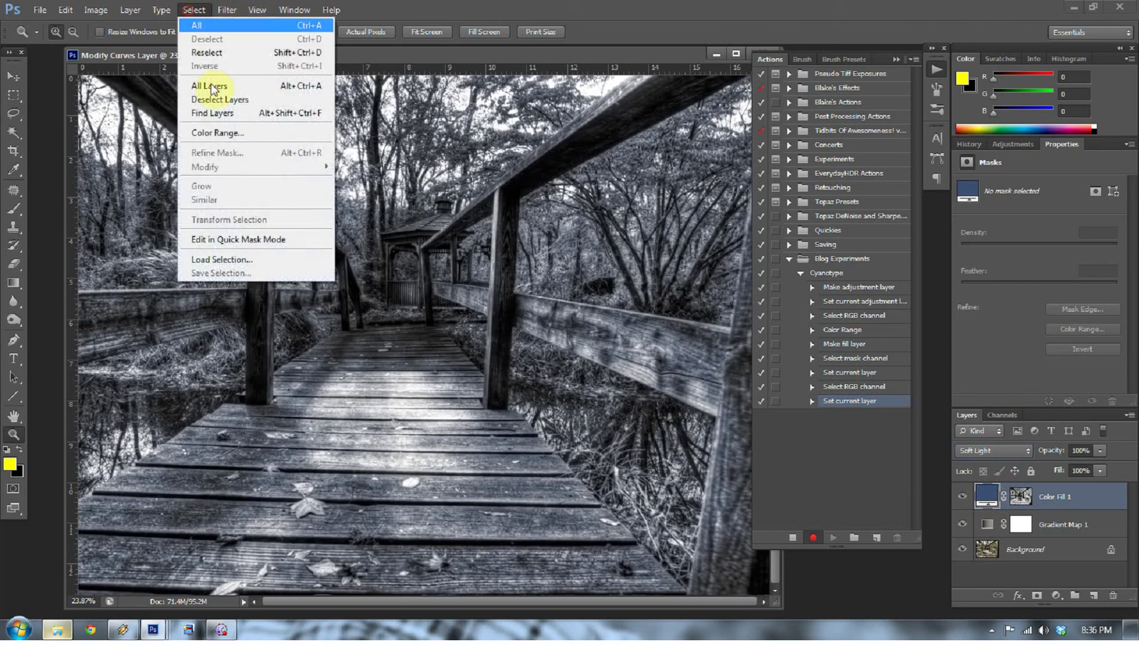
click(224, 140)
click(946, 184)
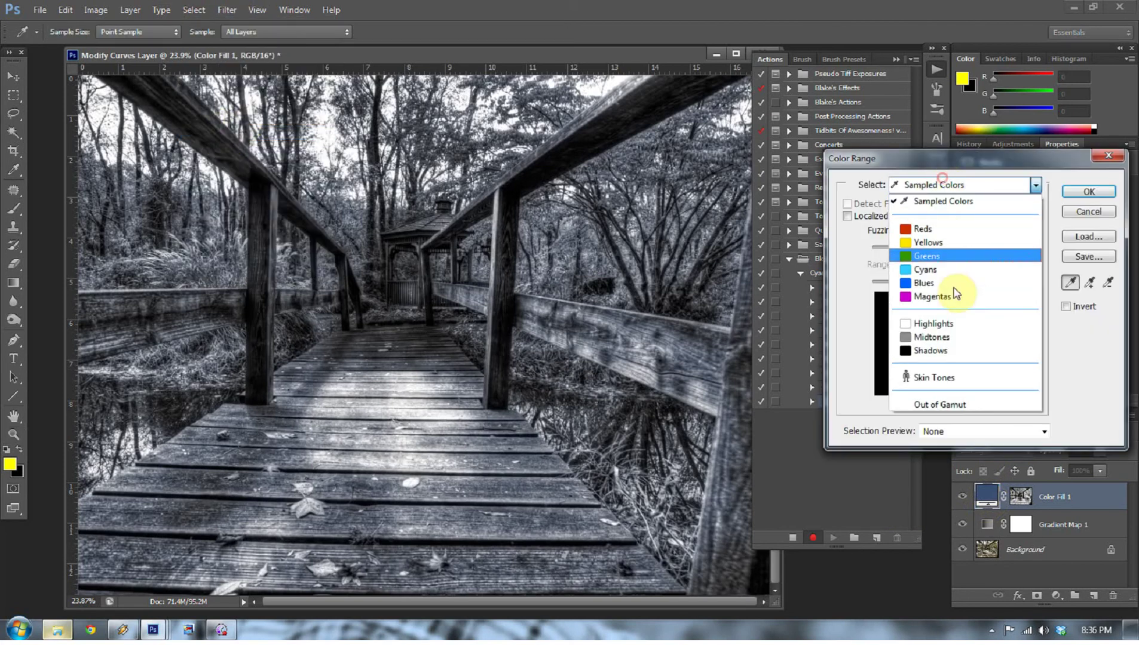
click(933, 339)
click(1088, 192)
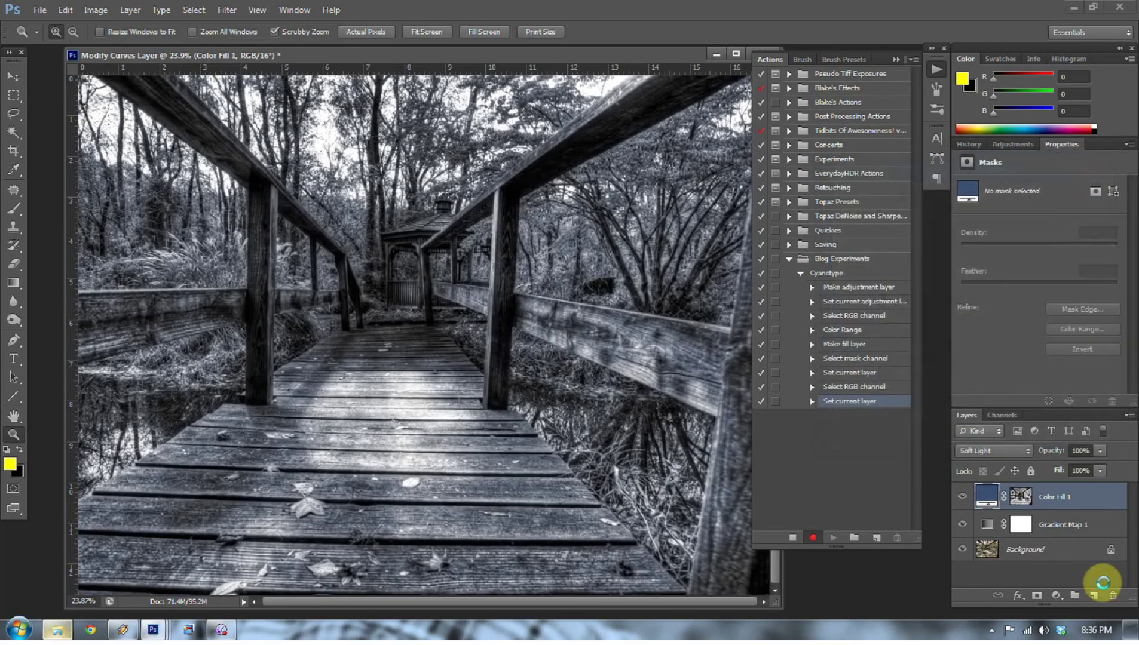
Step: Add a second Solid Color fill layer with navy hex 062559
click(1054, 597)
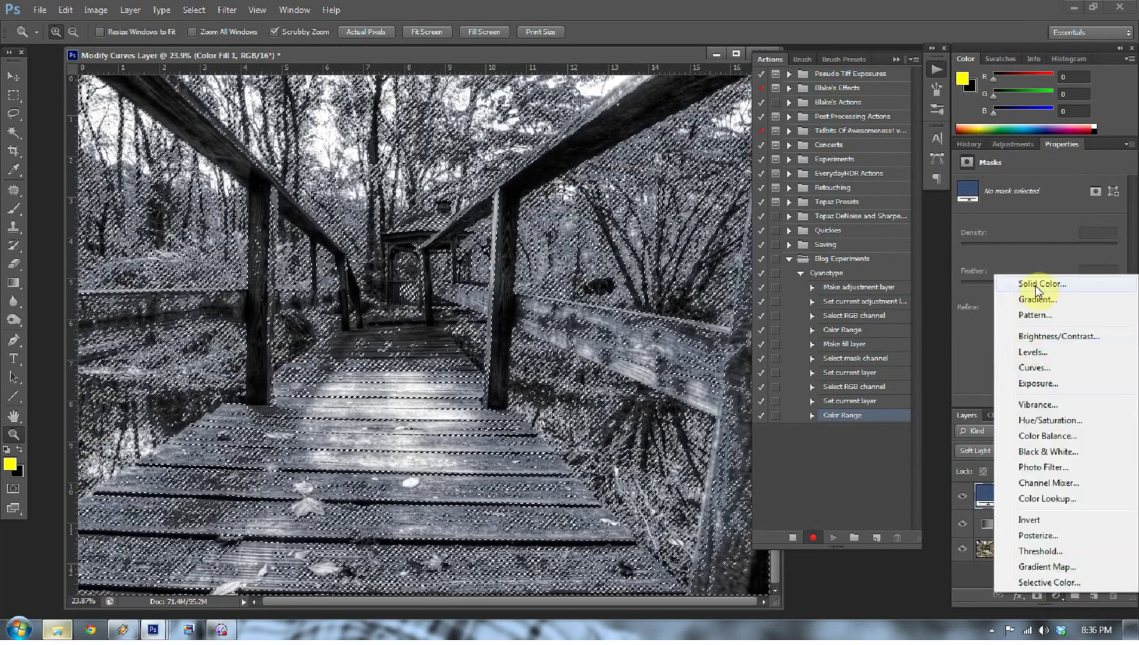
click(1036, 285)
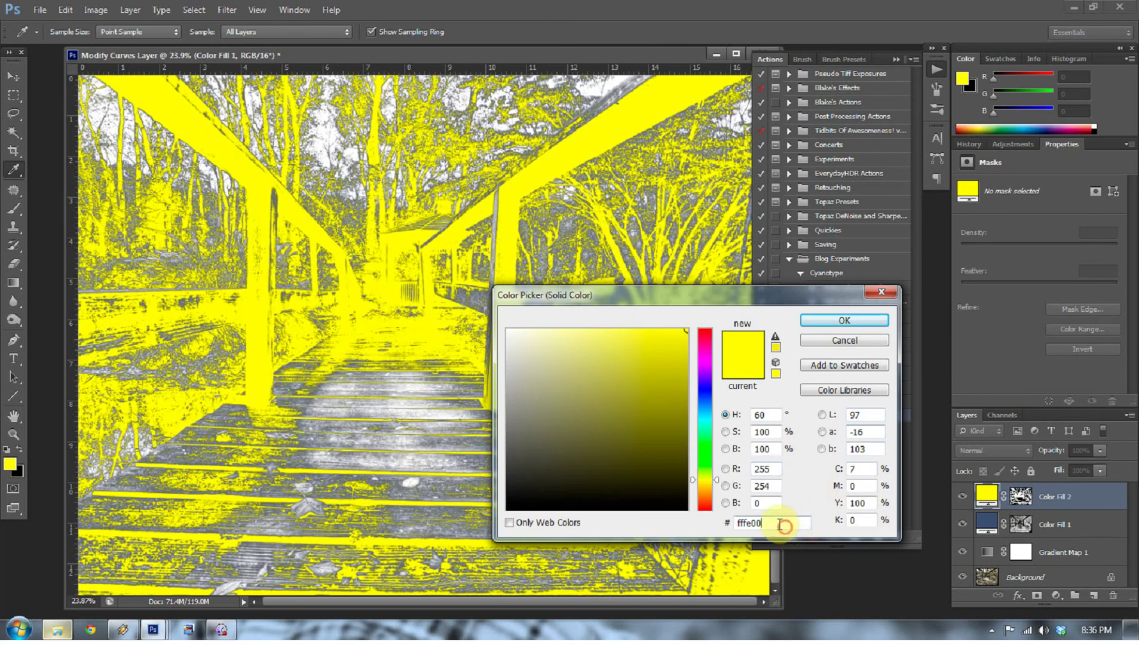
double_click(751, 524)
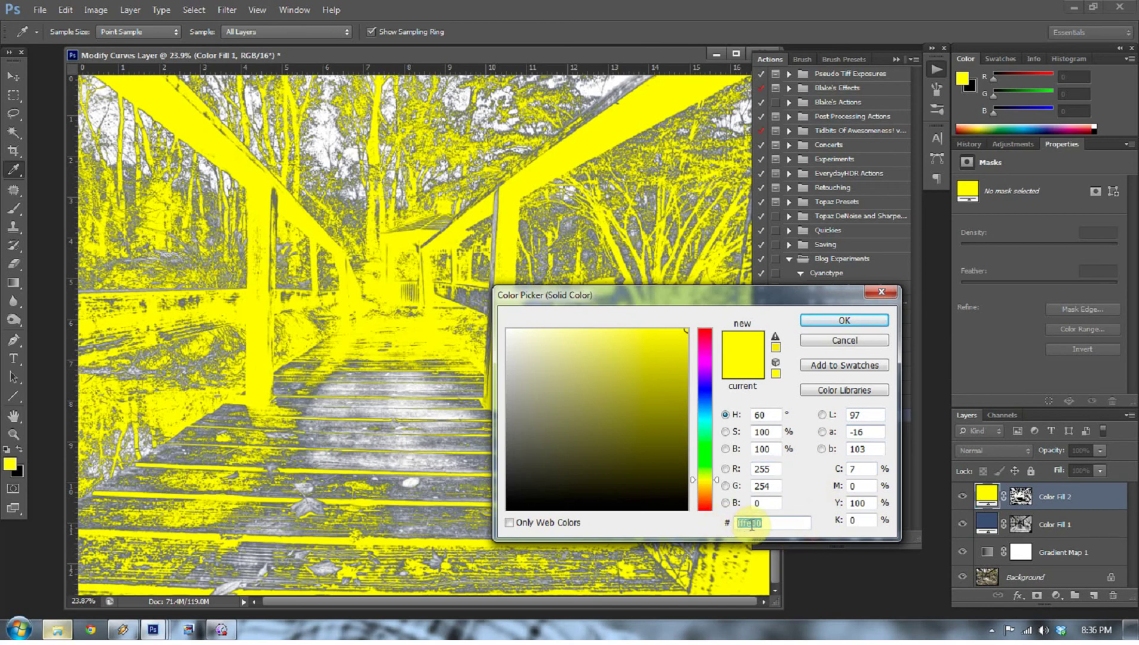
text(0)
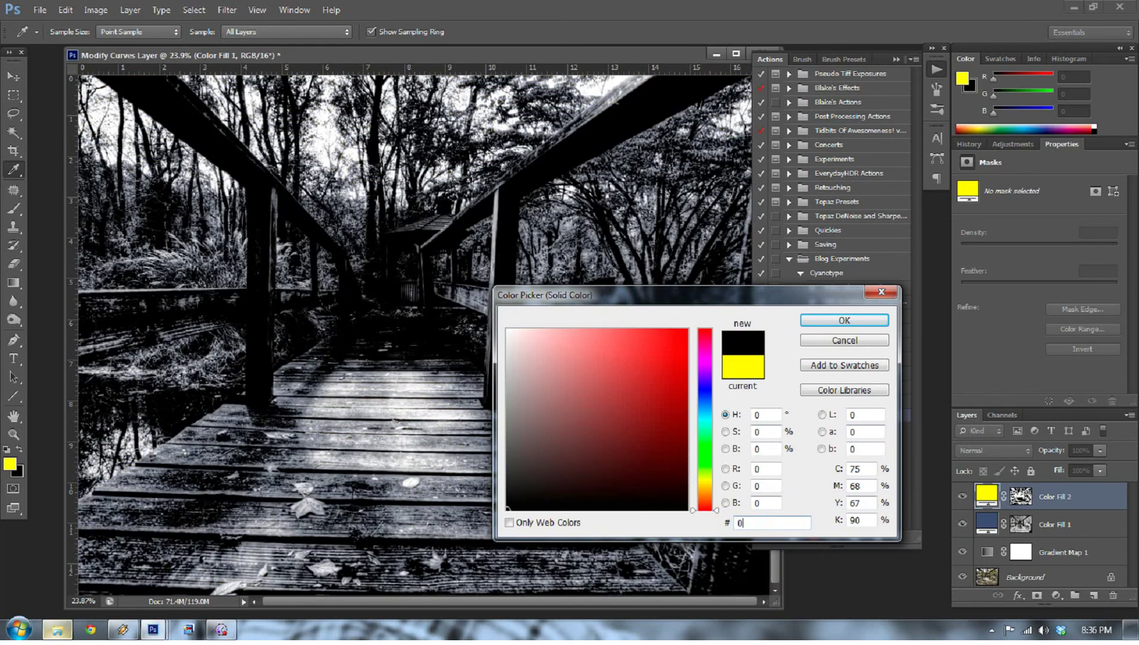
text(6255)
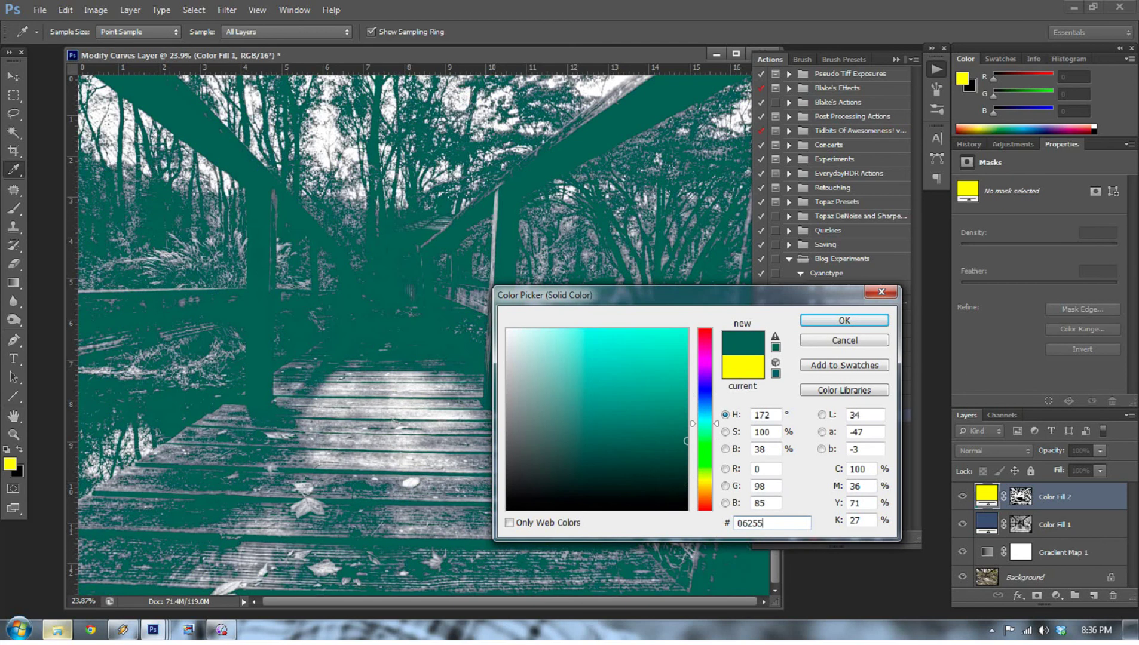
text(9)
click(843, 323)
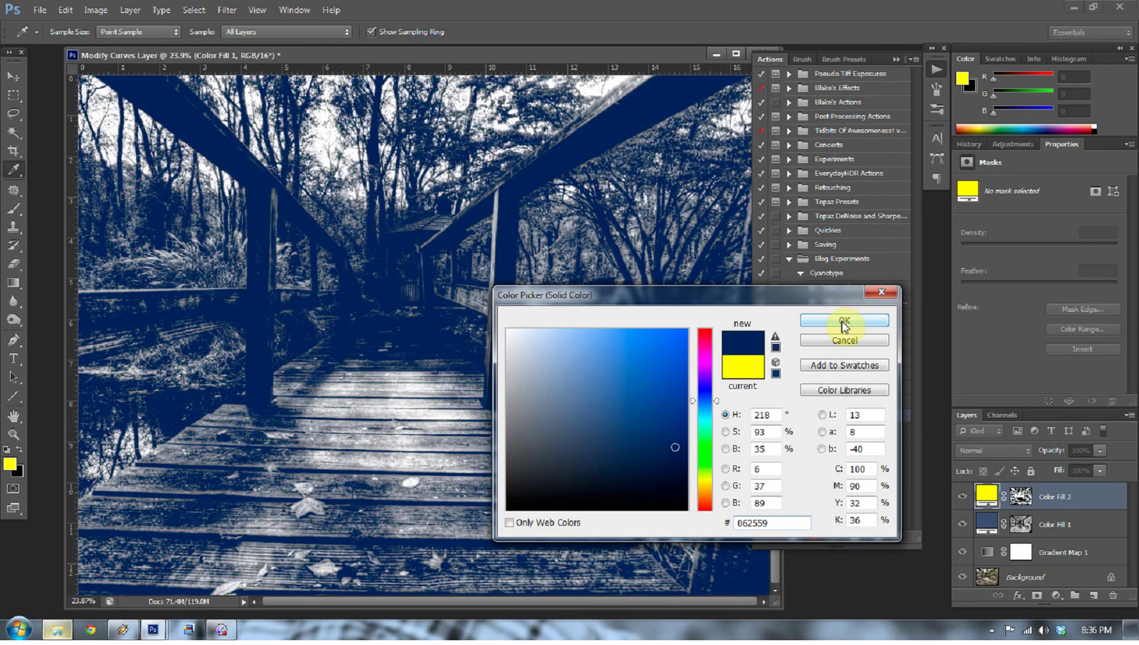
key(z)
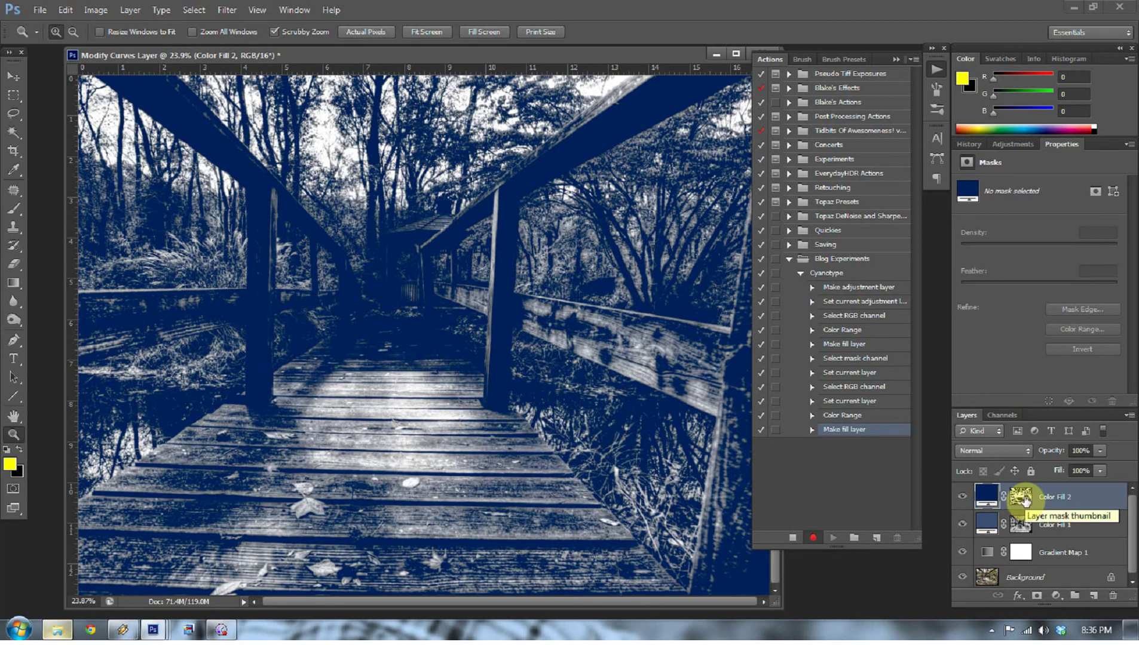
Step: Give Color Fill 2's mask a 35 px feather and switch the layer to Soft Light
click(1021, 502)
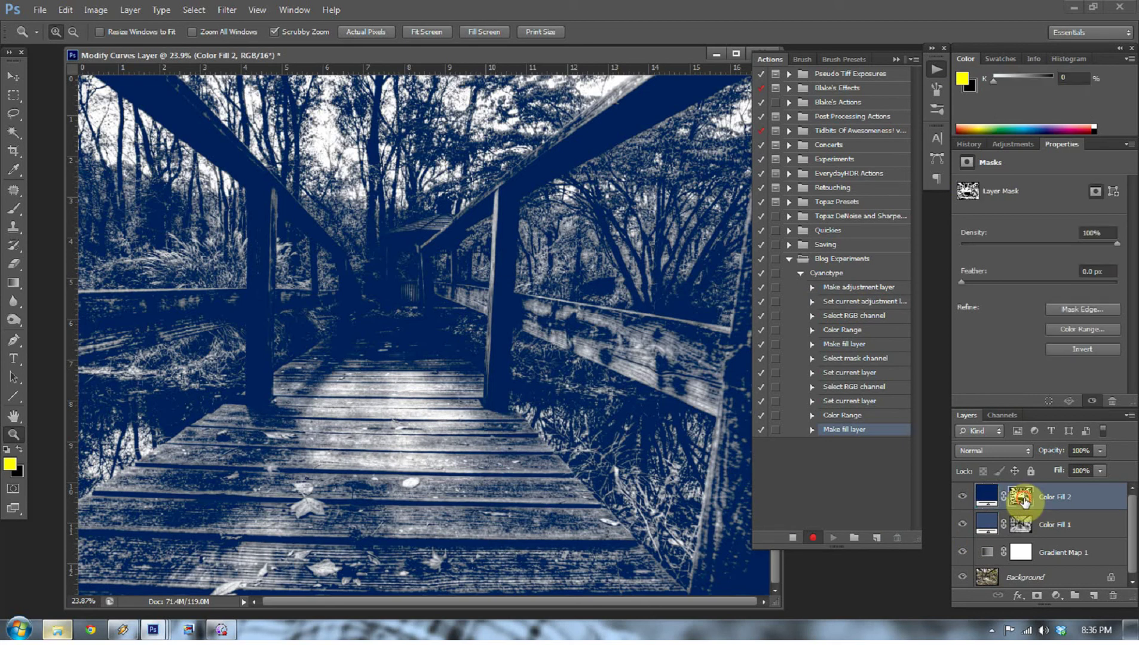
click(1091, 272)
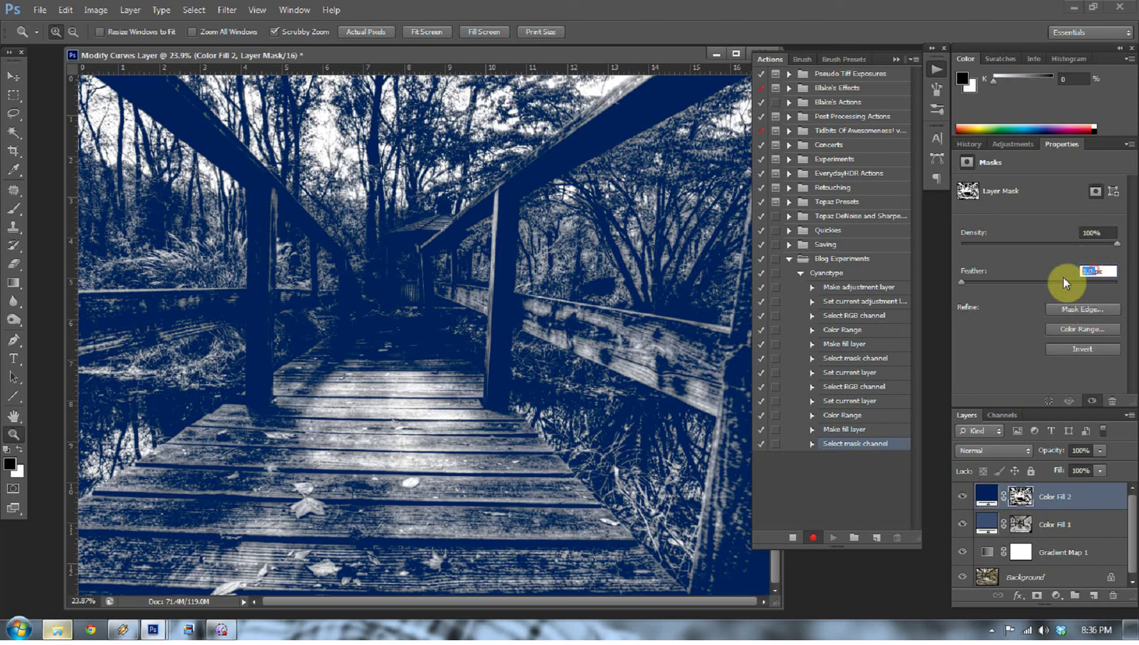
text(35)
key(Return)
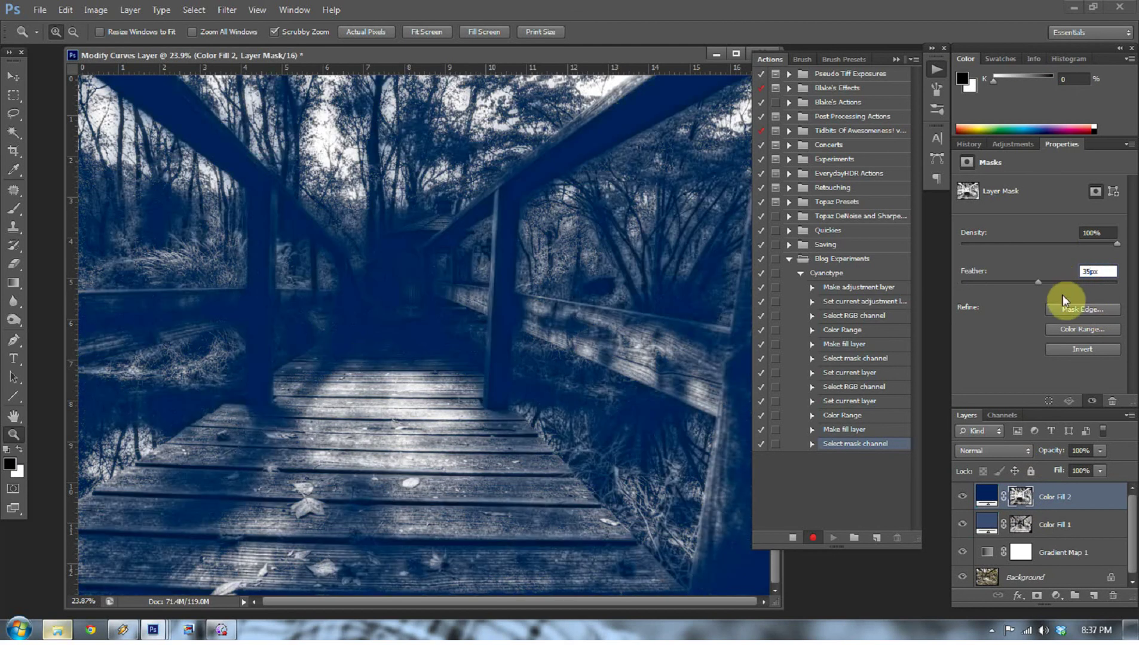
click(1018, 453)
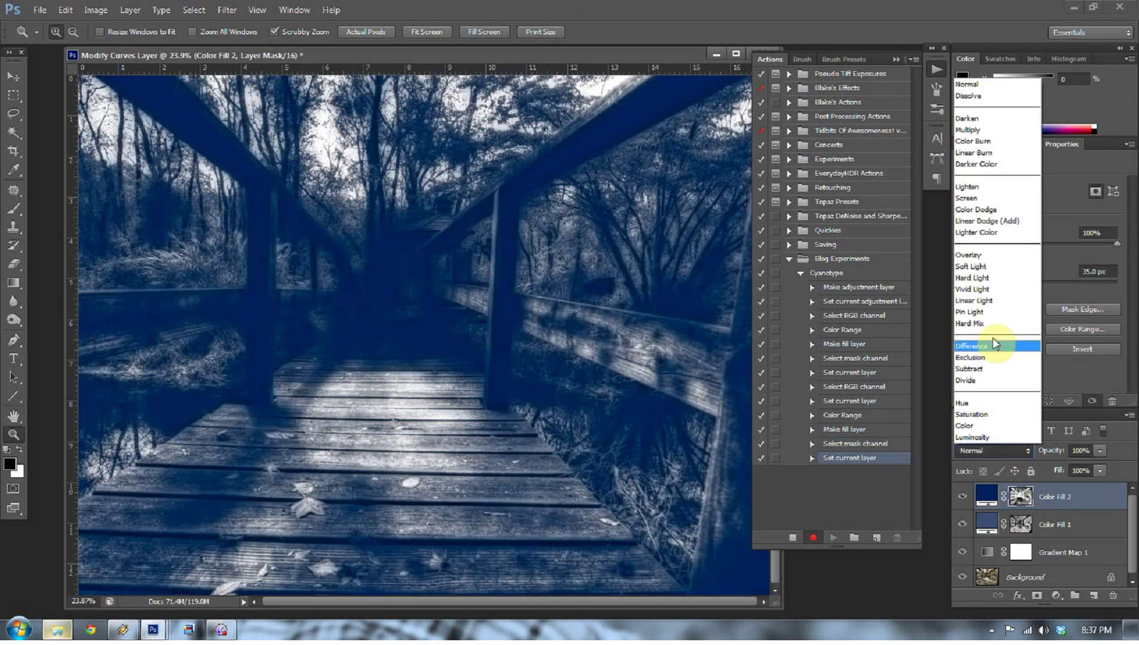
click(975, 266)
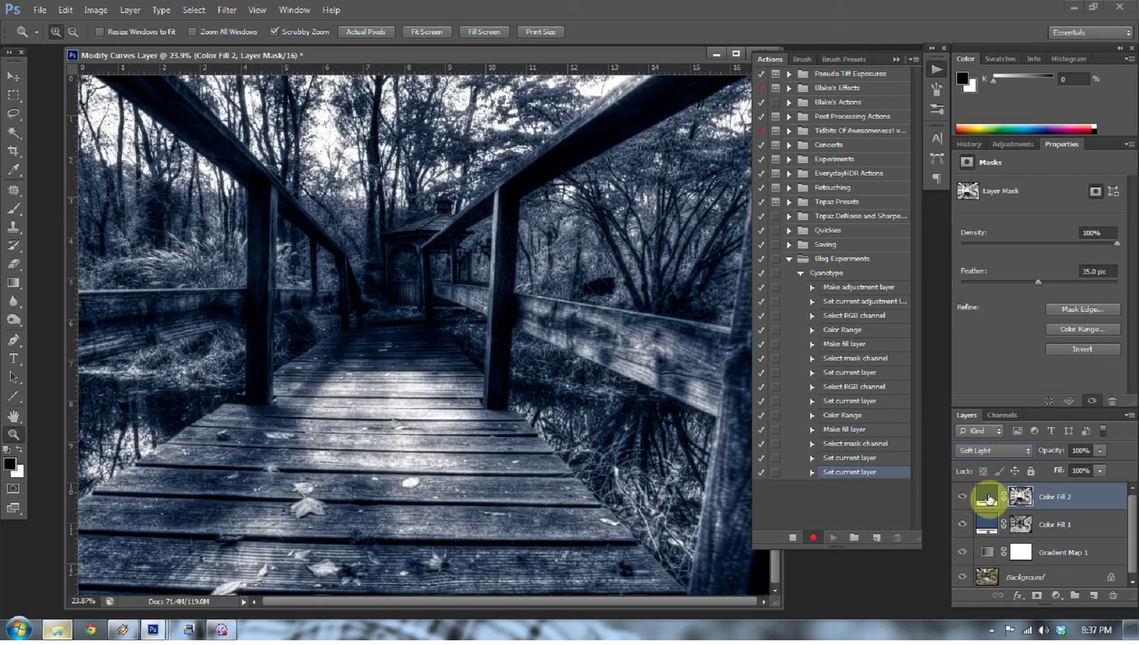
Step: Add a Curves 1 adjustment layer raising a point to input 51, output 69, comparing before and after
click(1055, 597)
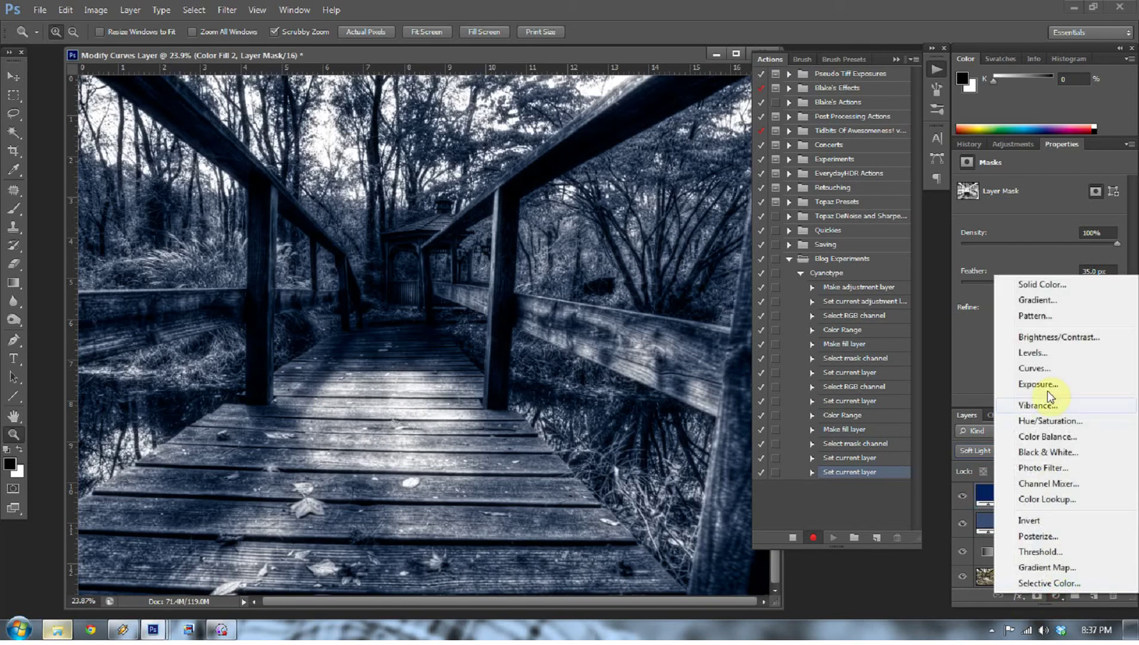
click(1042, 370)
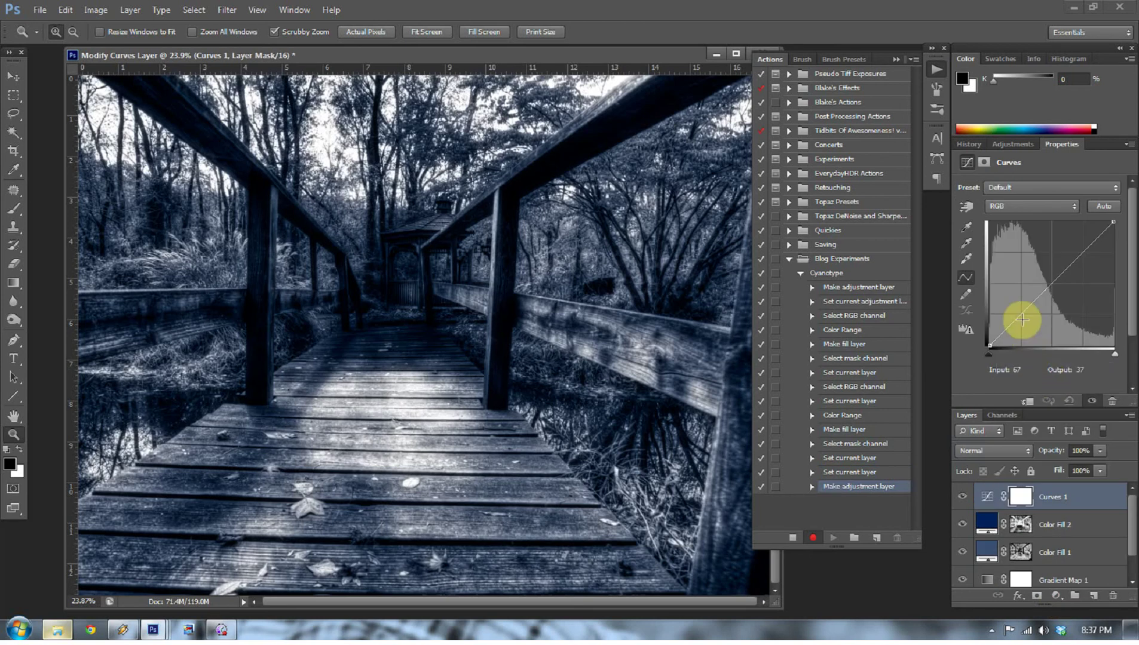
drag(1021, 315, 1011, 313)
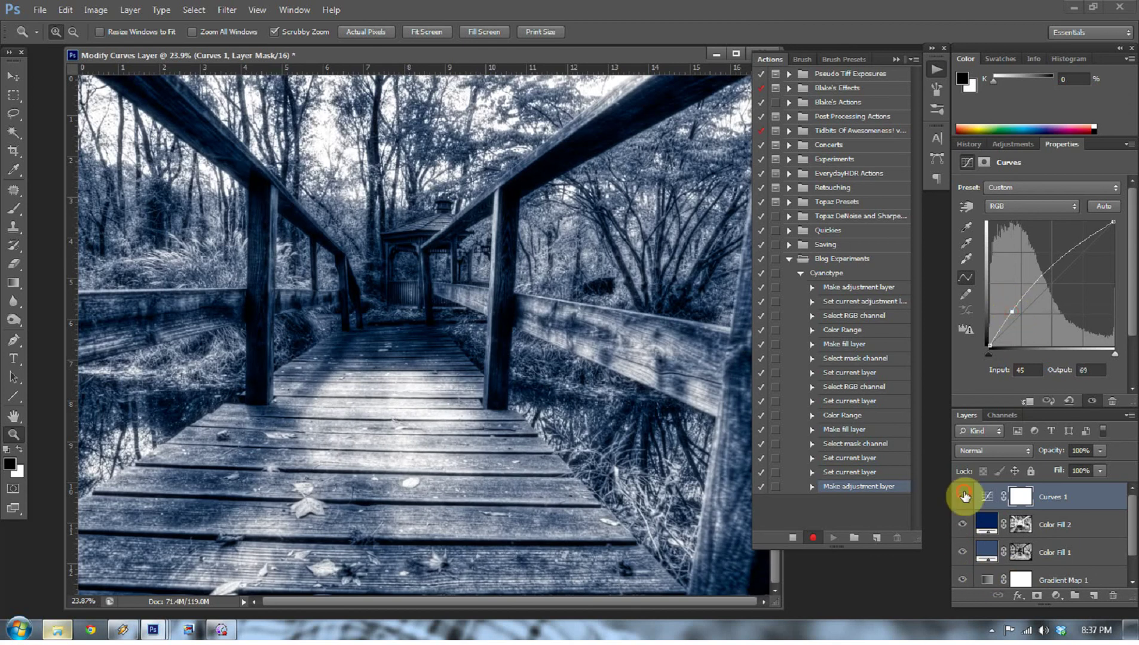
click(962, 497)
click(962, 496)
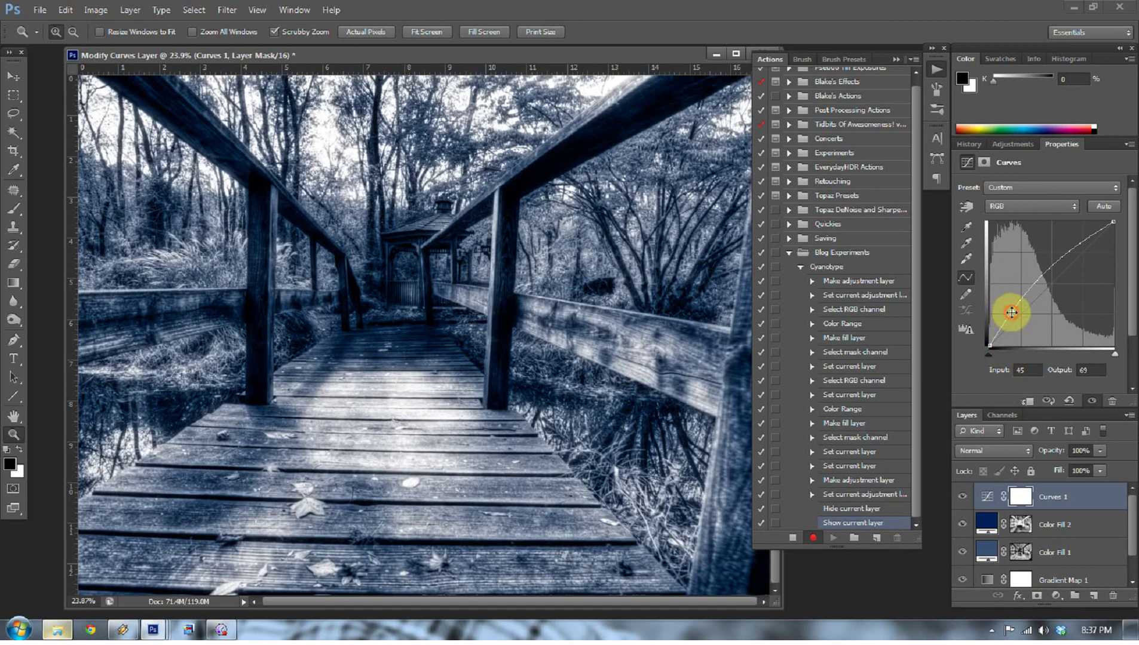
drag(1010, 314, 1015, 311)
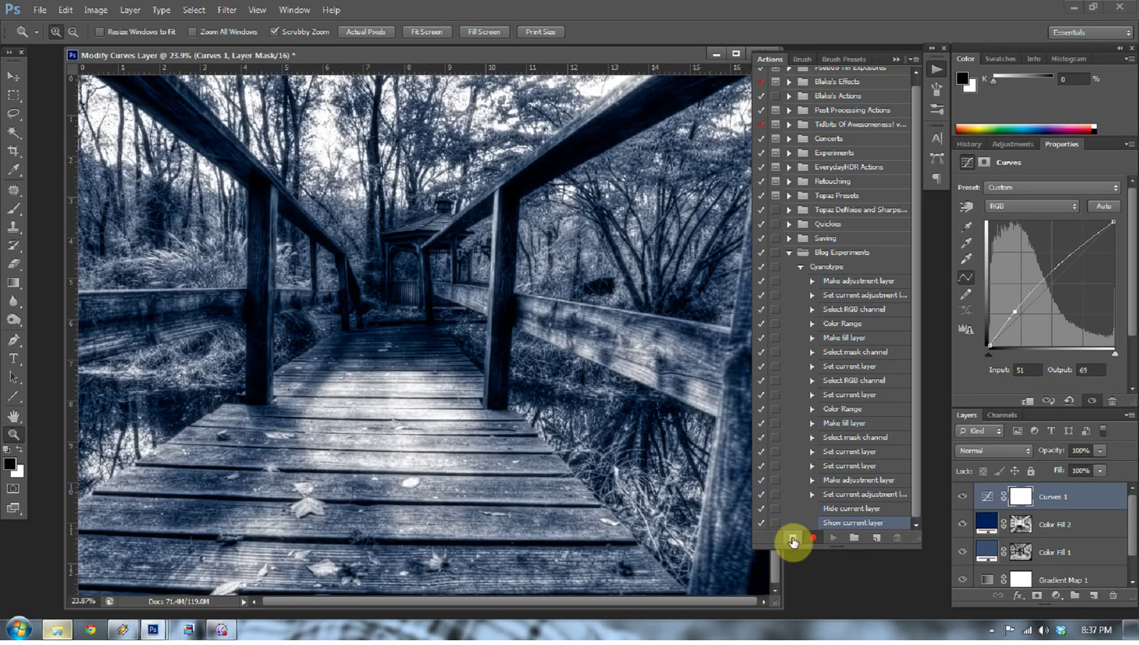
Step: Stop recording and select the Cyanotype action inside the Blog Experiments set
click(789, 539)
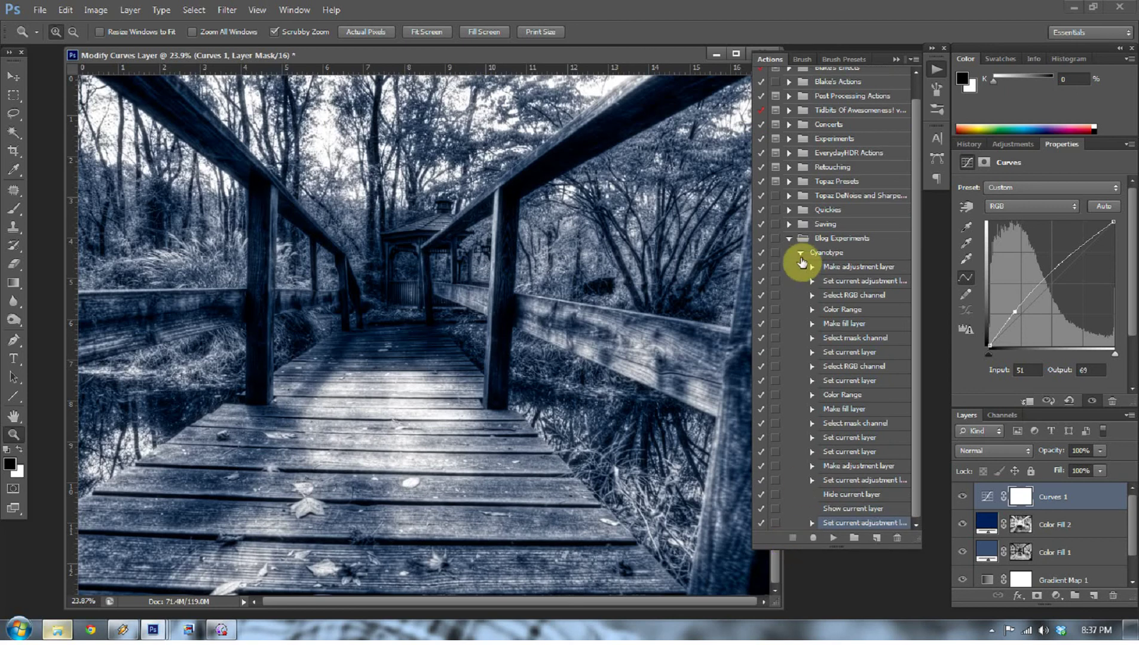
click(800, 253)
click(789, 260)
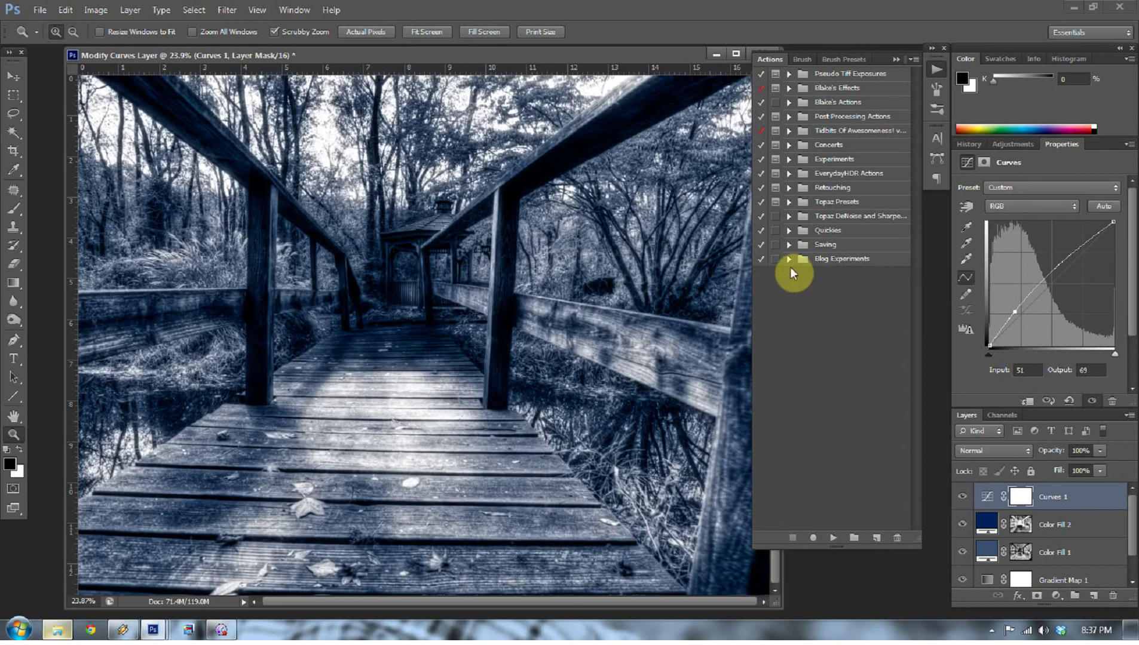
click(803, 261)
click(788, 258)
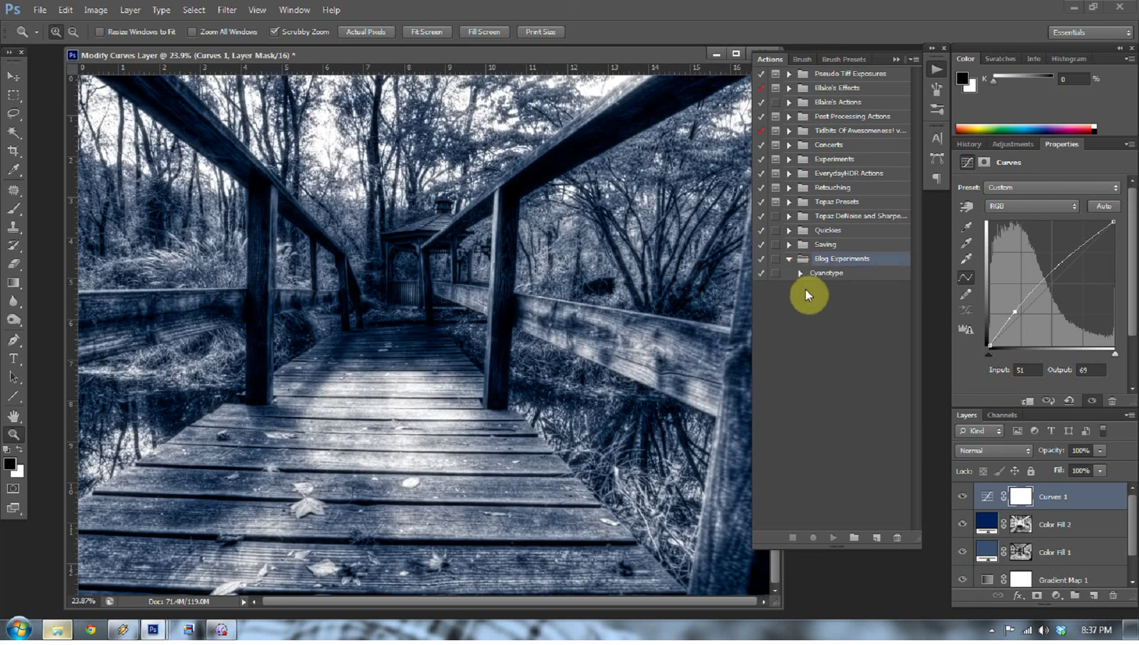
click(817, 275)
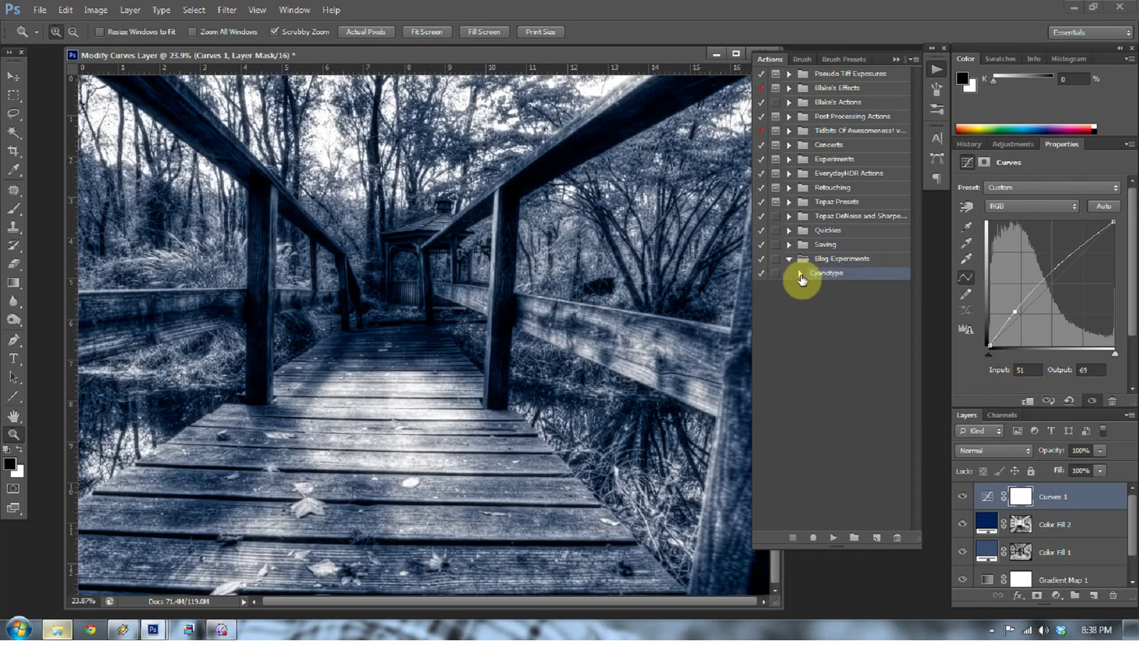
Step: Review Cyanotype's recorded steps, ending with Hide, Show and Set current adjustment layer
click(800, 274)
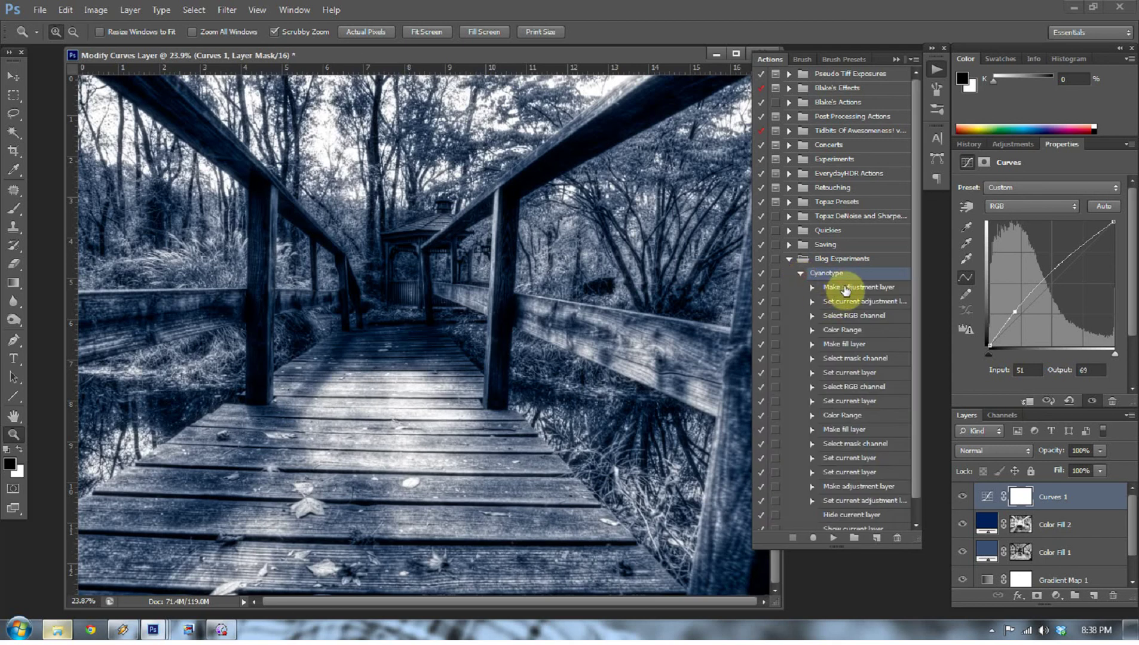
scroll(860, 406, down, 1)
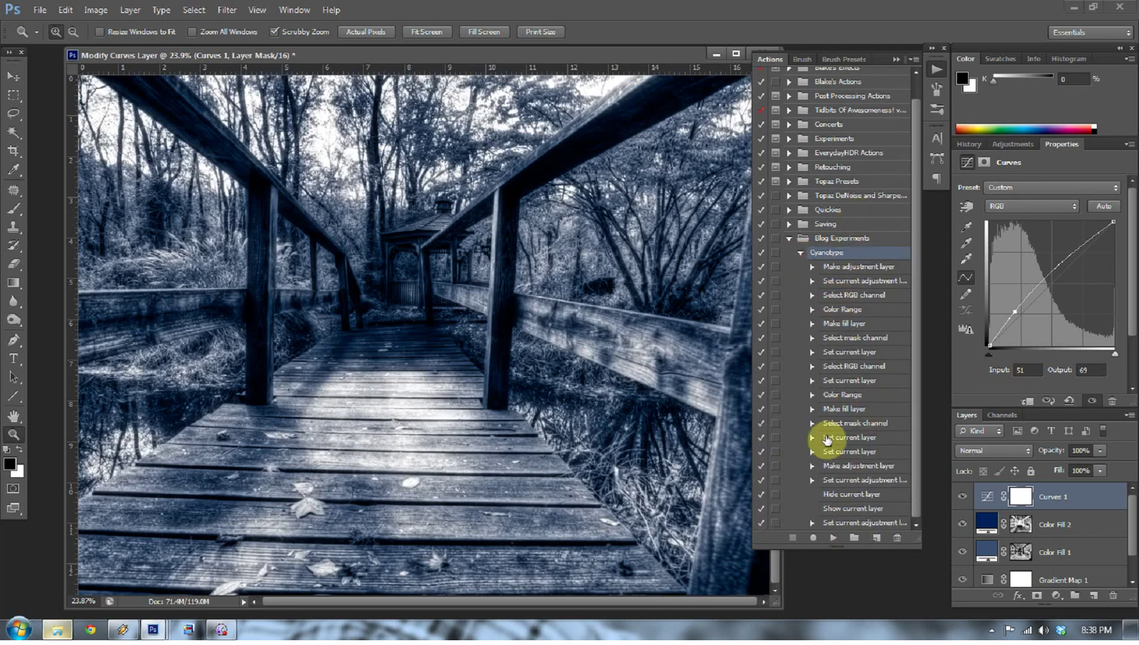
click(800, 253)
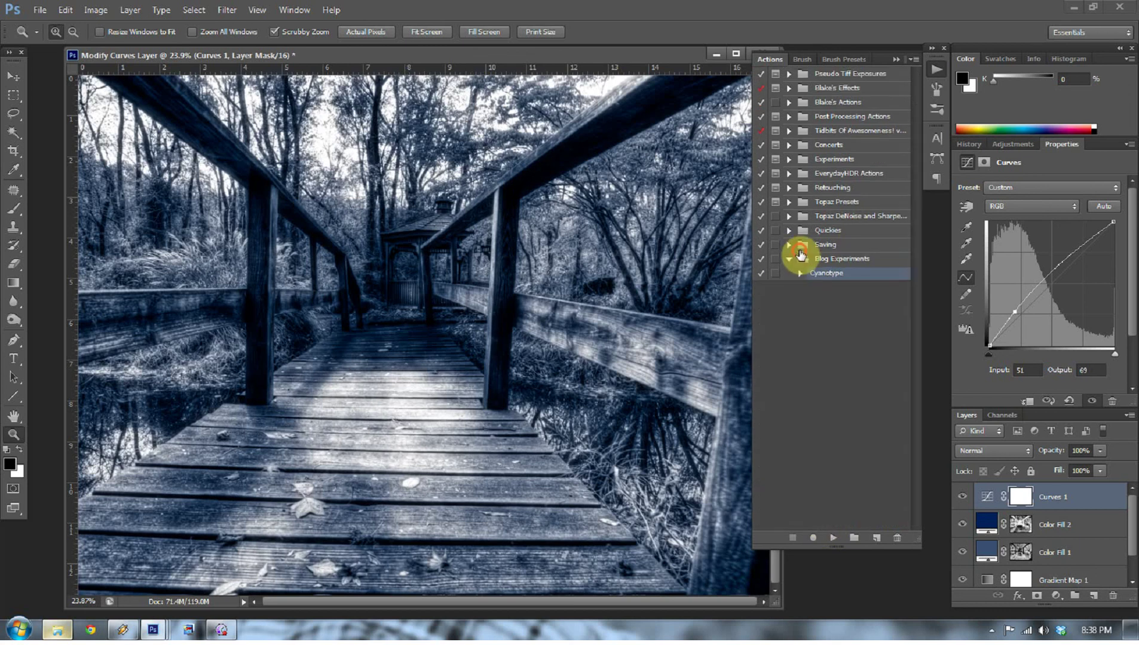
click(788, 261)
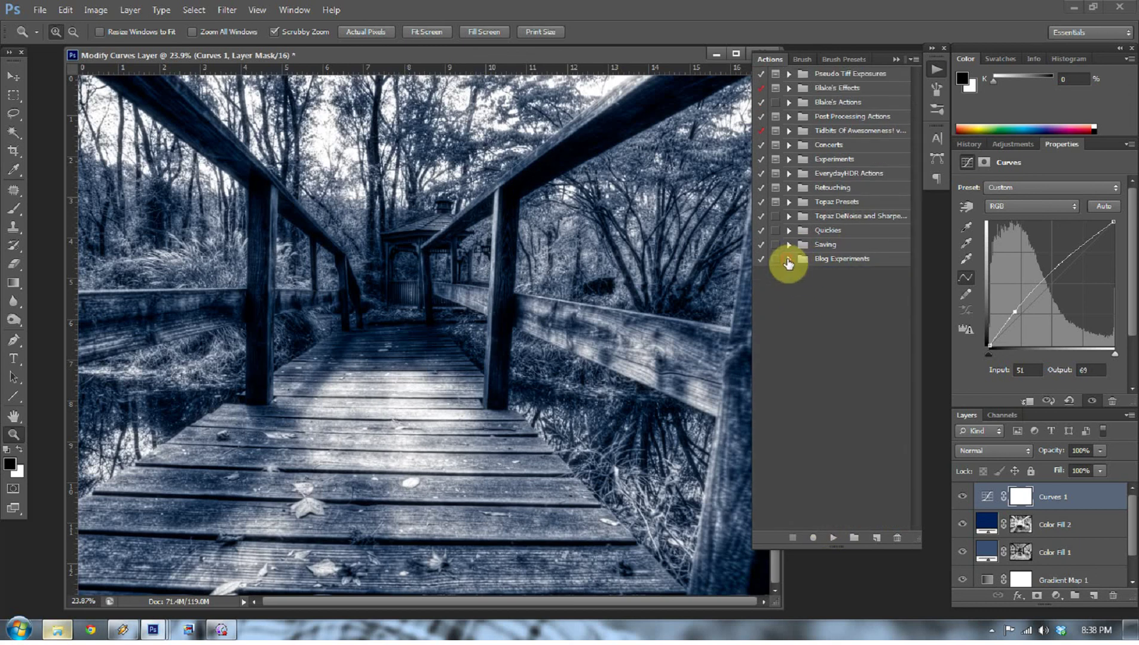
click(789, 261)
Step: Minimize the boardwalk image and play the Cyanotype action on the piano photo
click(717, 55)
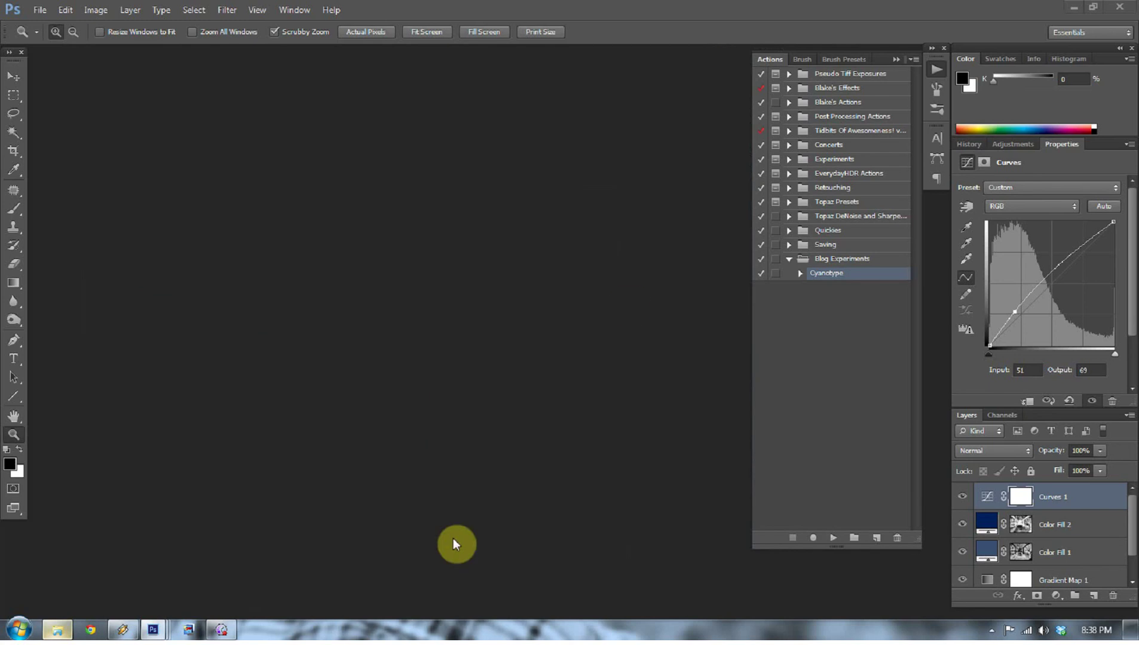
mouse_move(160, 626)
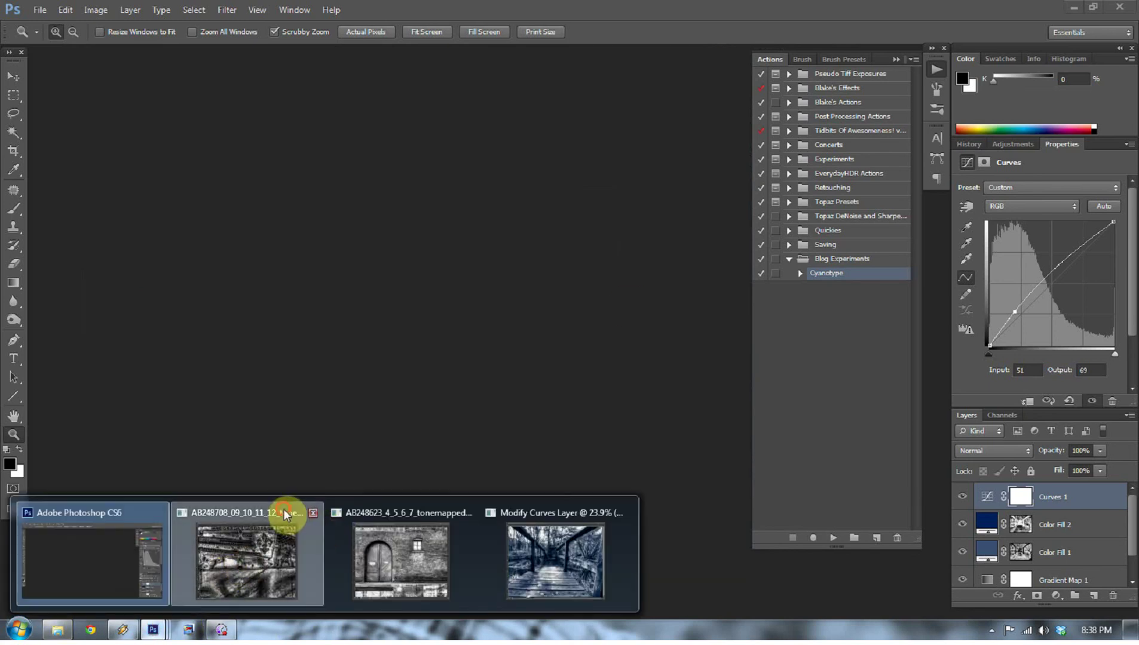
click(284, 517)
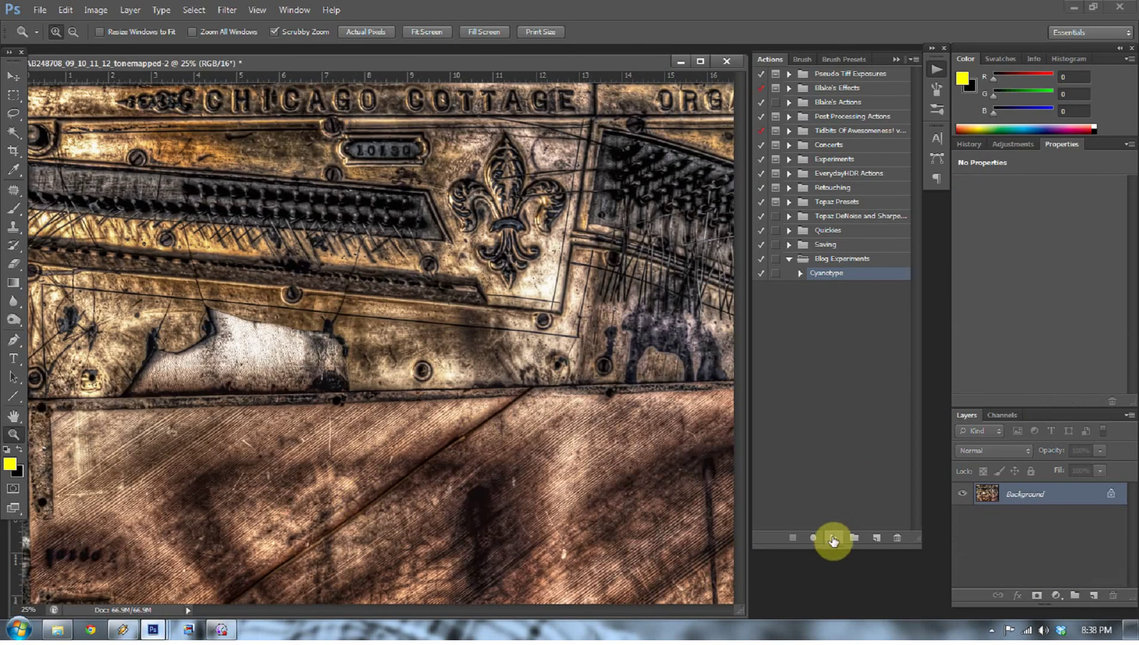
click(833, 538)
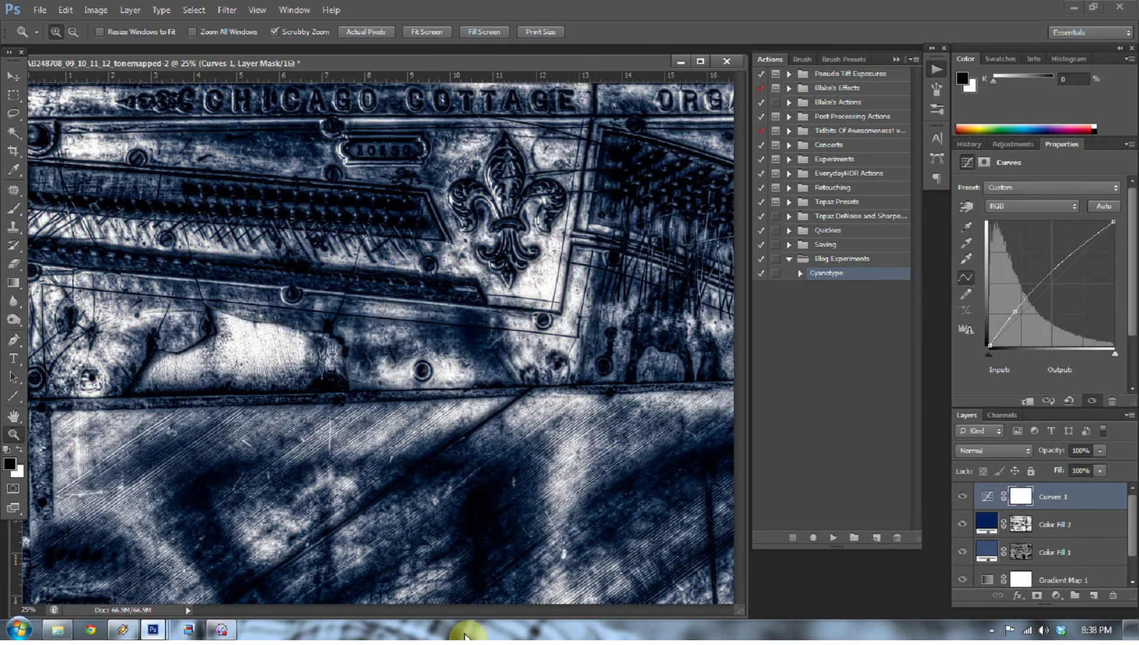
Step: Play Cyanotype on the brick doorway photo, then fit that photo on screen
mouse_move(176, 638)
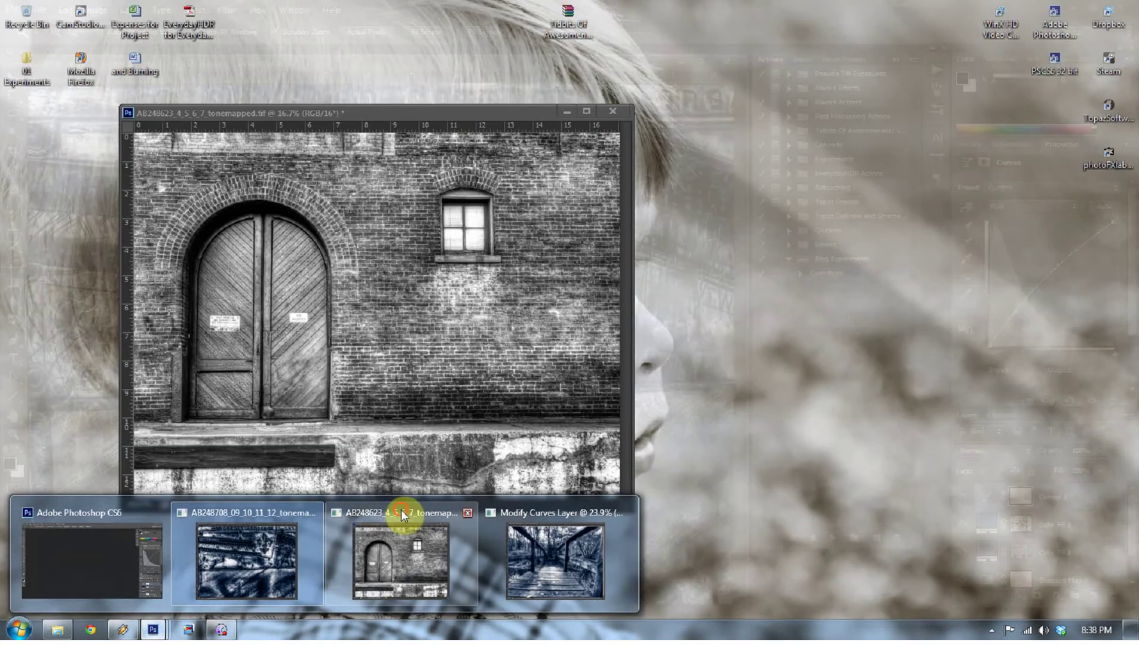
click(405, 517)
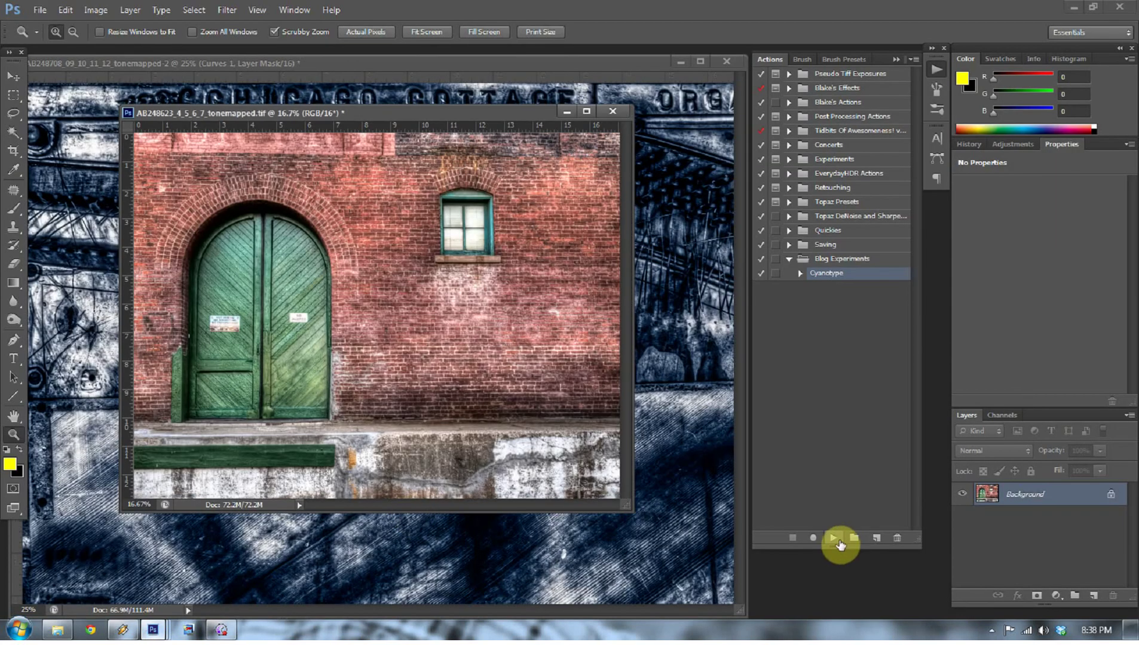
click(833, 538)
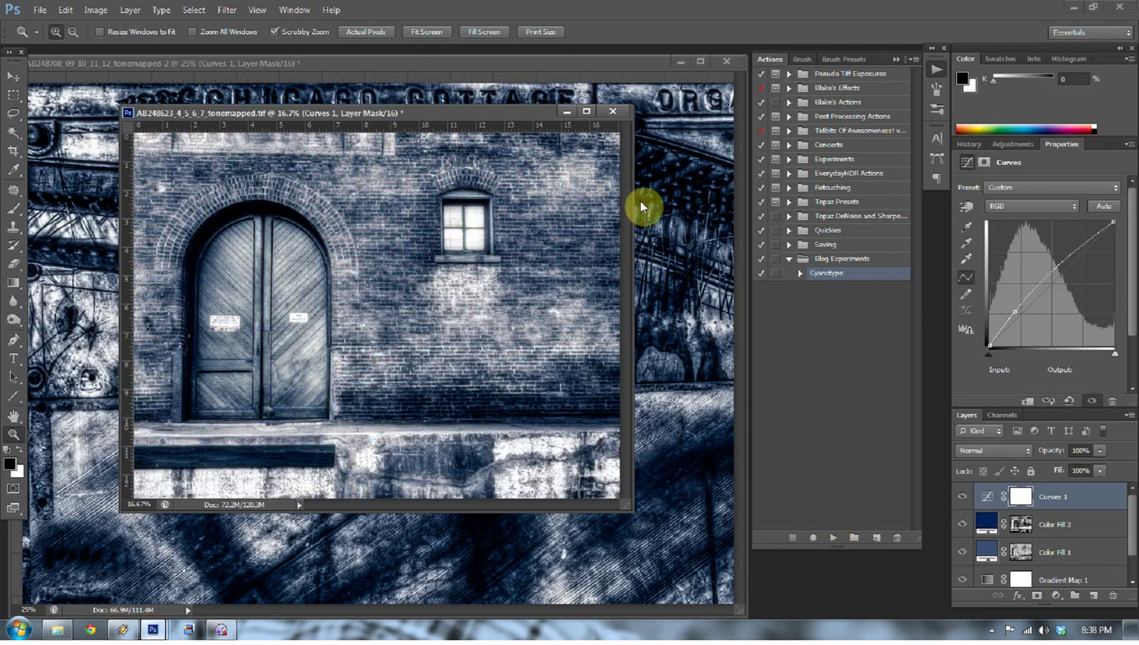
drag(529, 112, 458, 98)
right_click(447, 178)
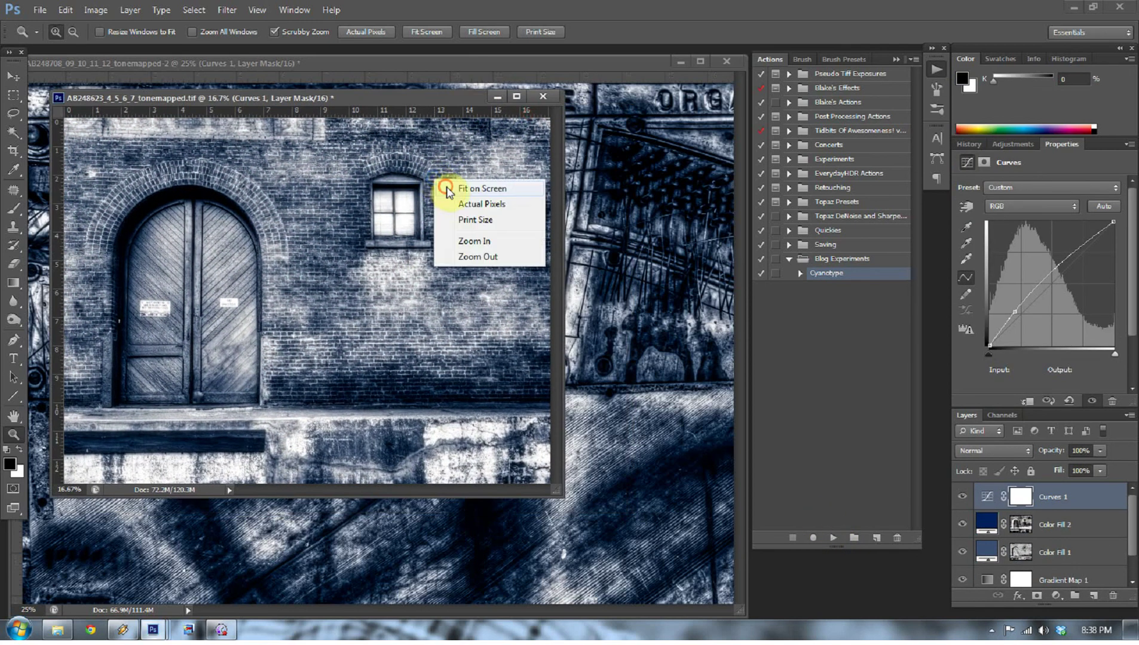
click(463, 186)
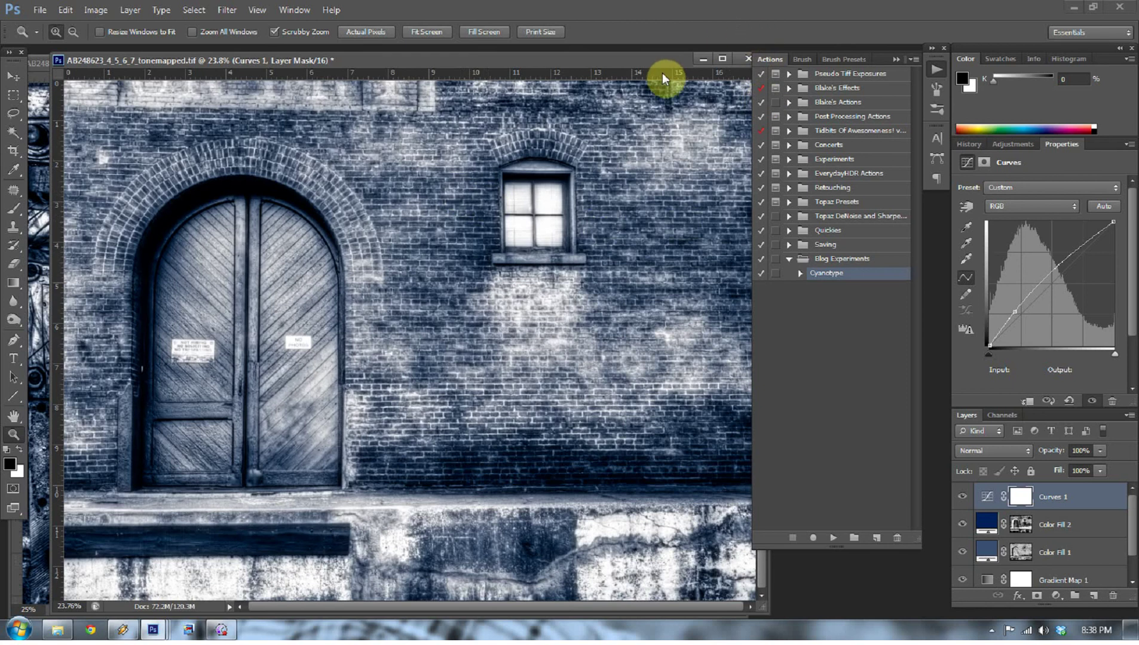